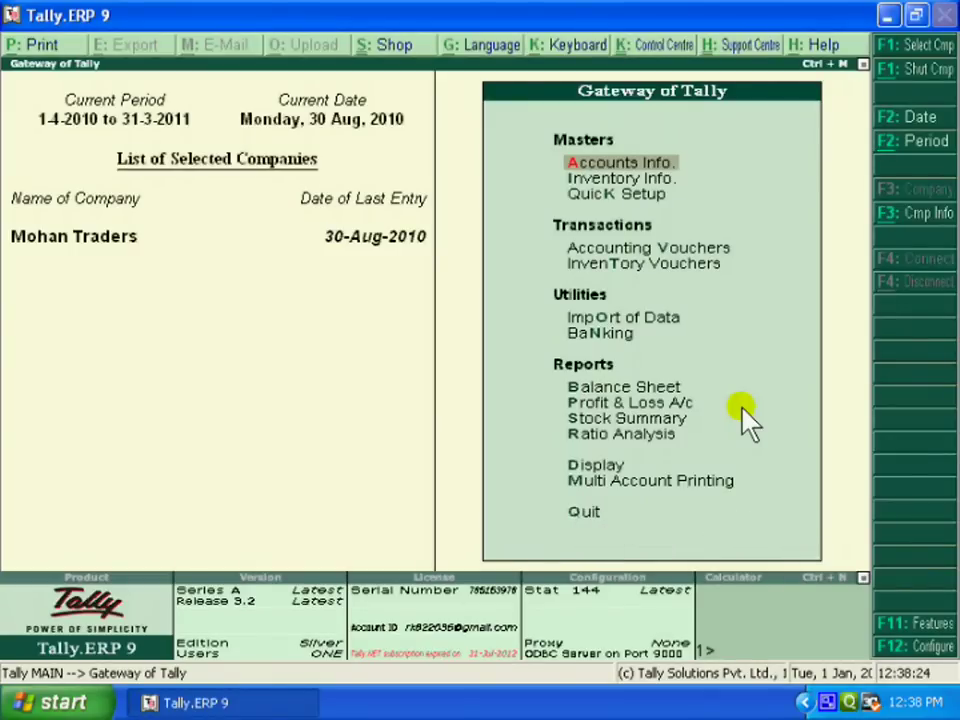
- Review the stock summary, drilling down through Electric & Electronic Items and Fan to the Khetan items, and return to the Gateway
left_click(645, 424)
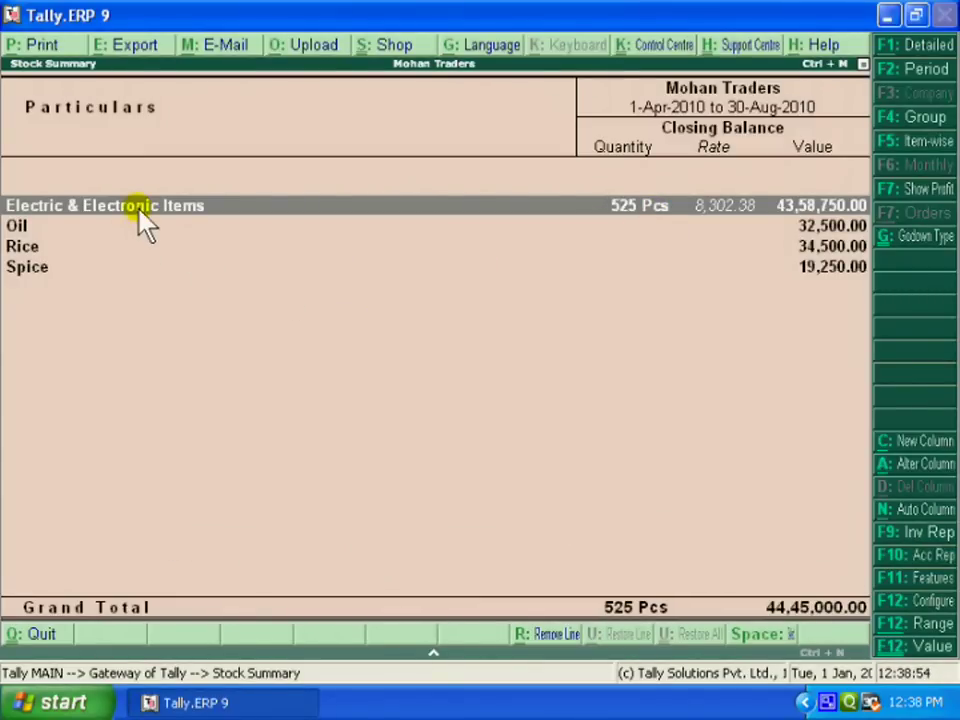
double_click(224, 220)
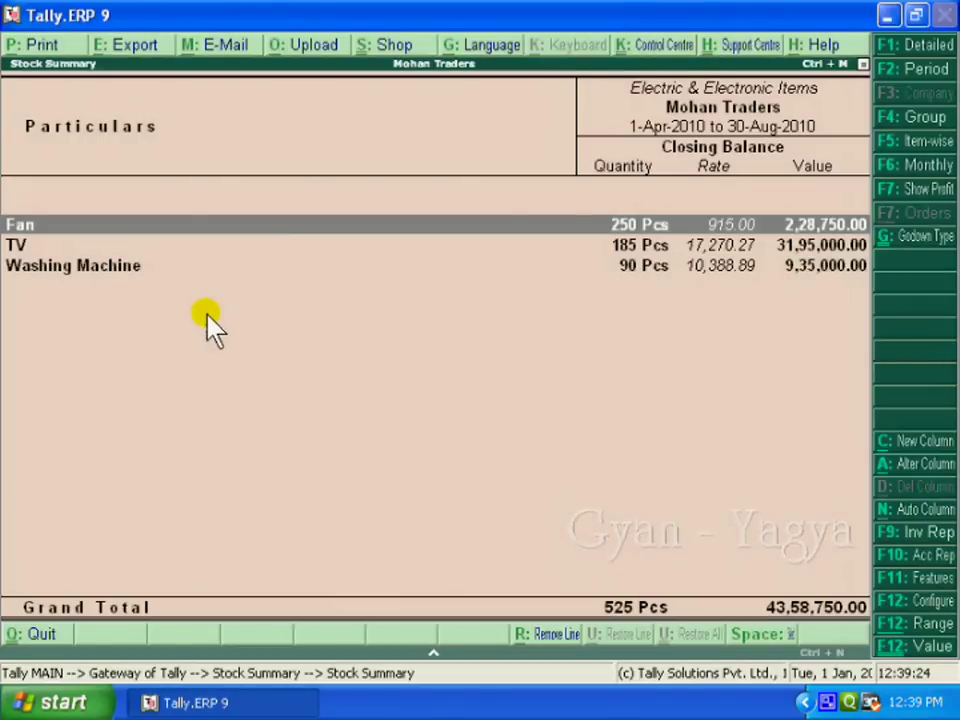
key("Return")
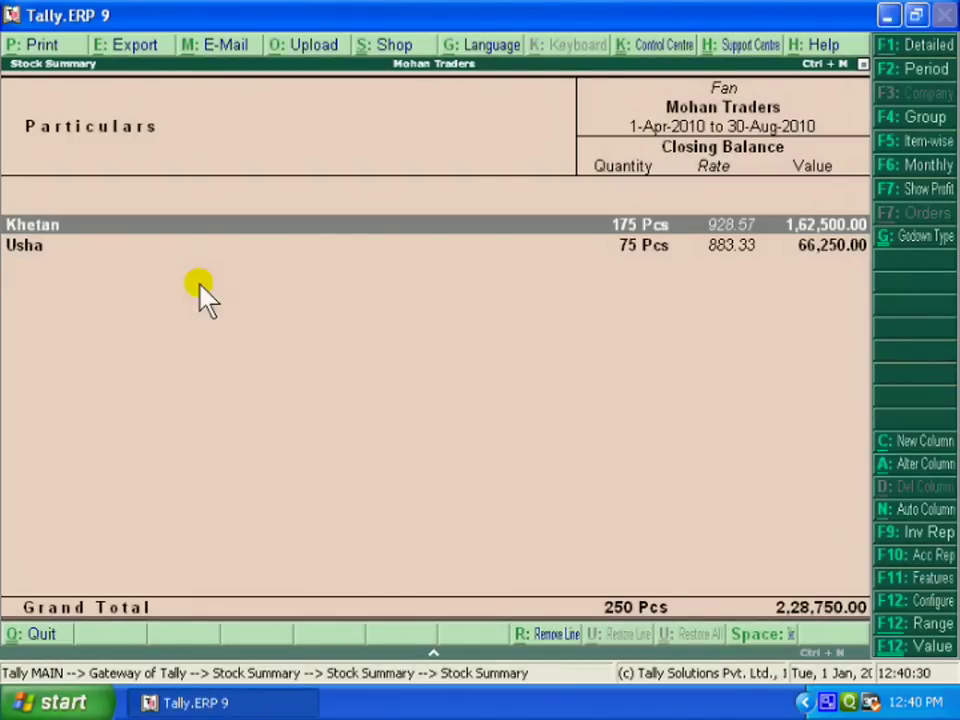
key("Return")
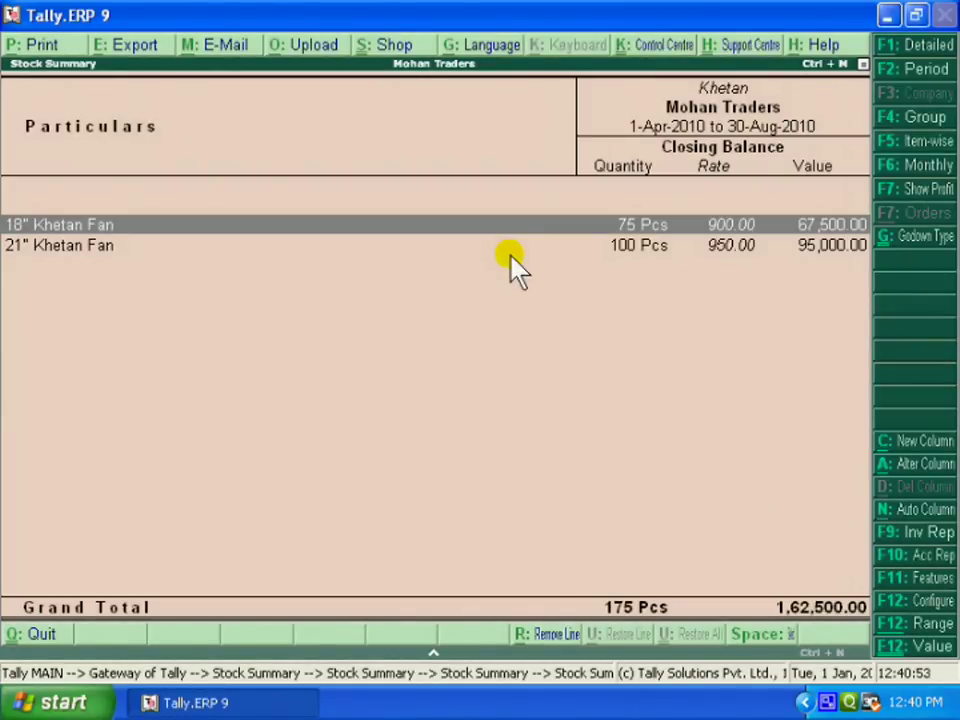
key("Escape")
key("Escape")
key("Escape")
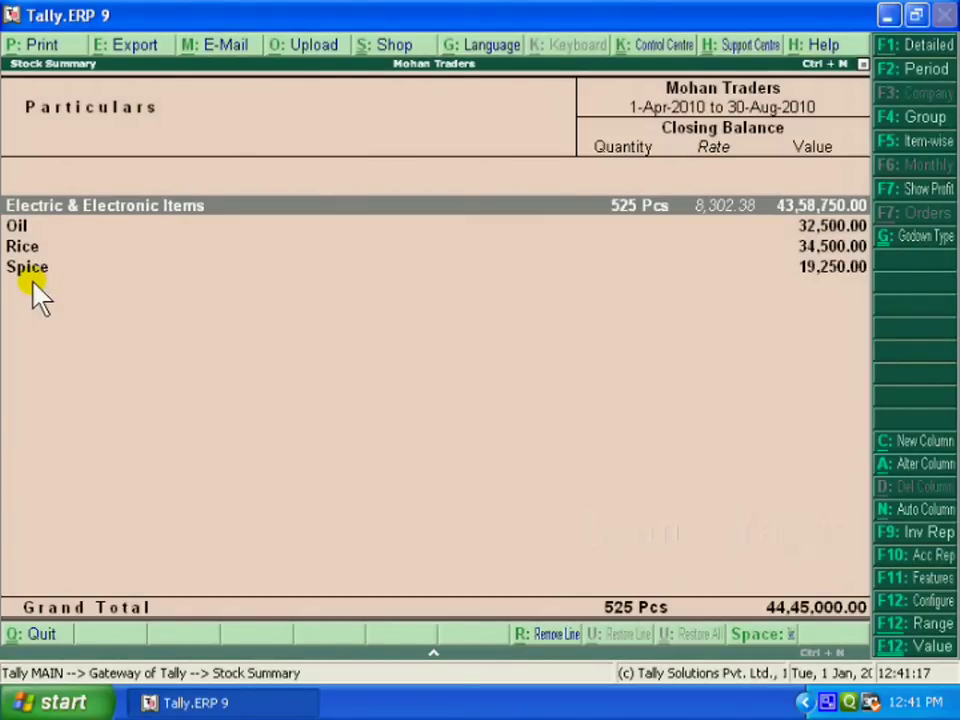
key("Escape")
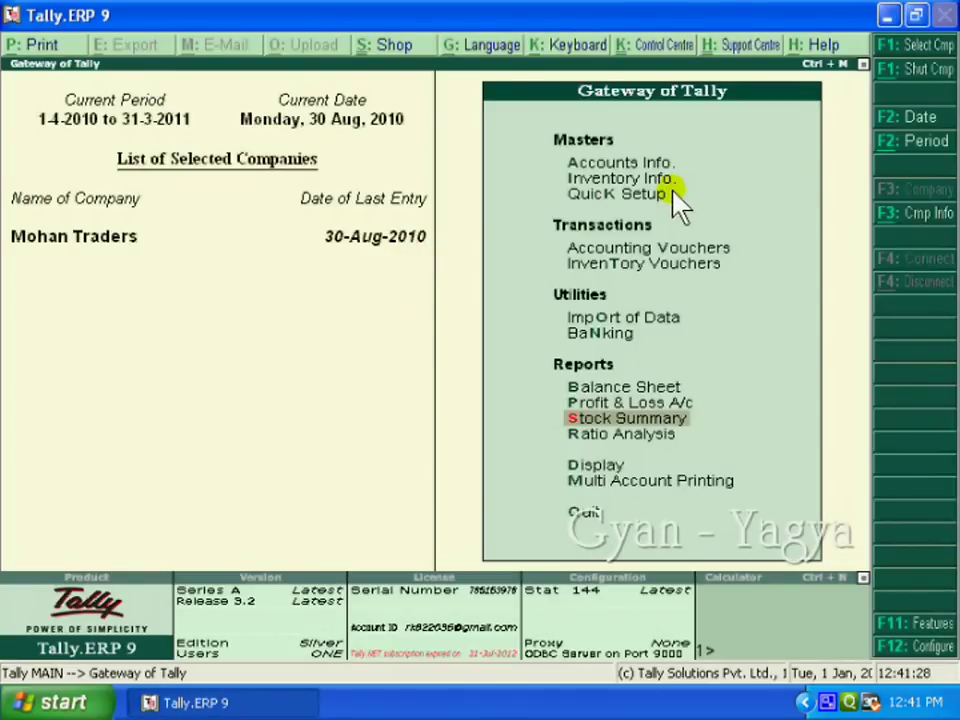
- Create a single stock group named Grocery under Primary, allowing quantities of items to be added
key("i")
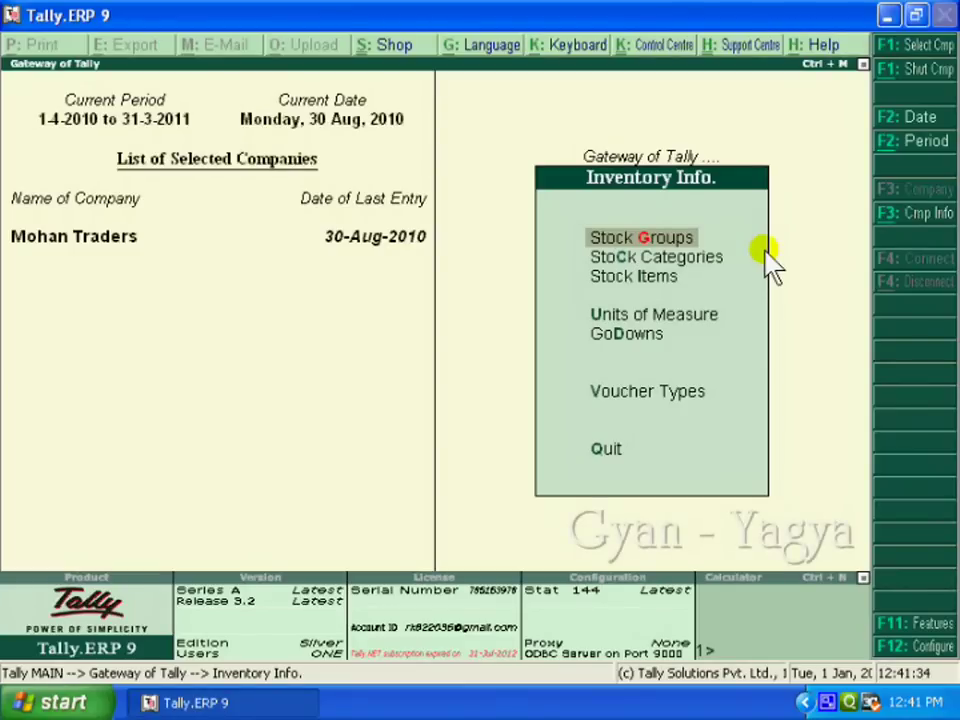
key("Return")
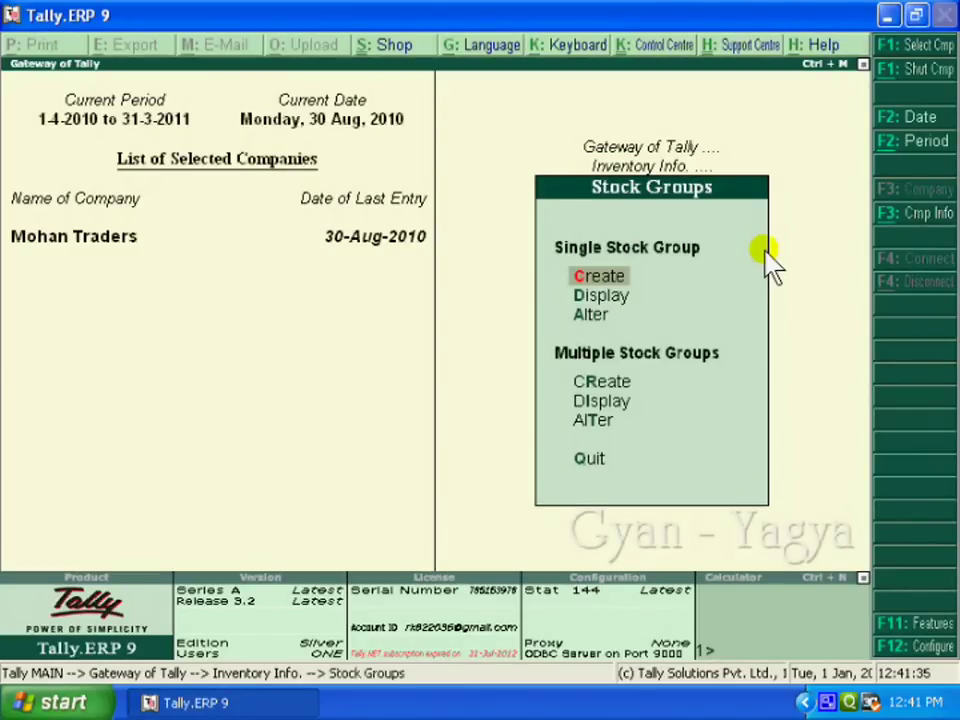
key("Return")
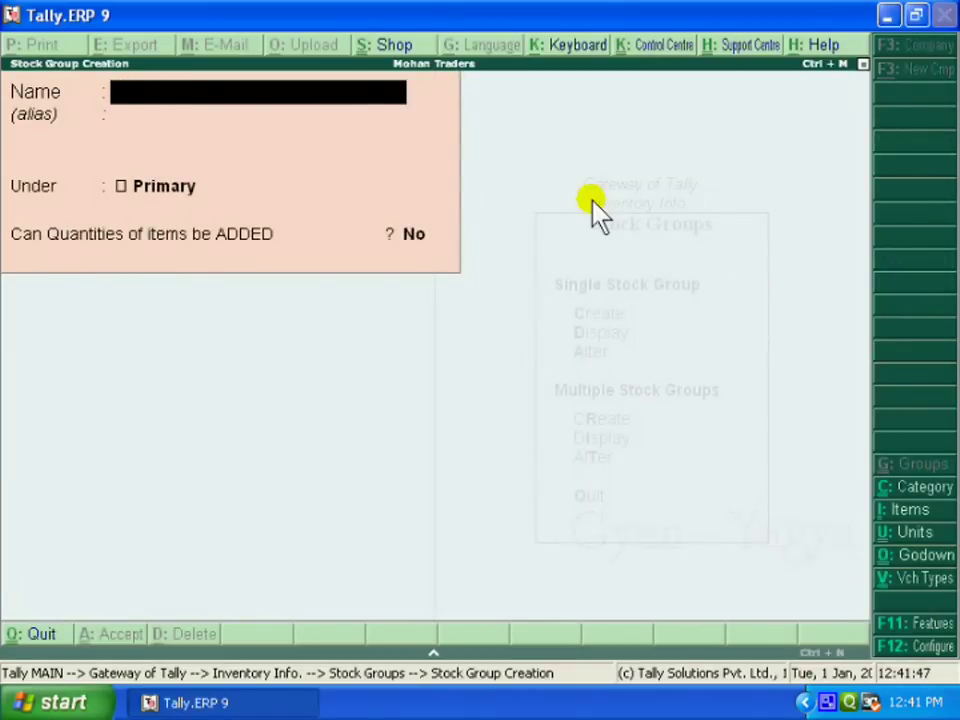
type("Grocery")
key("Return")
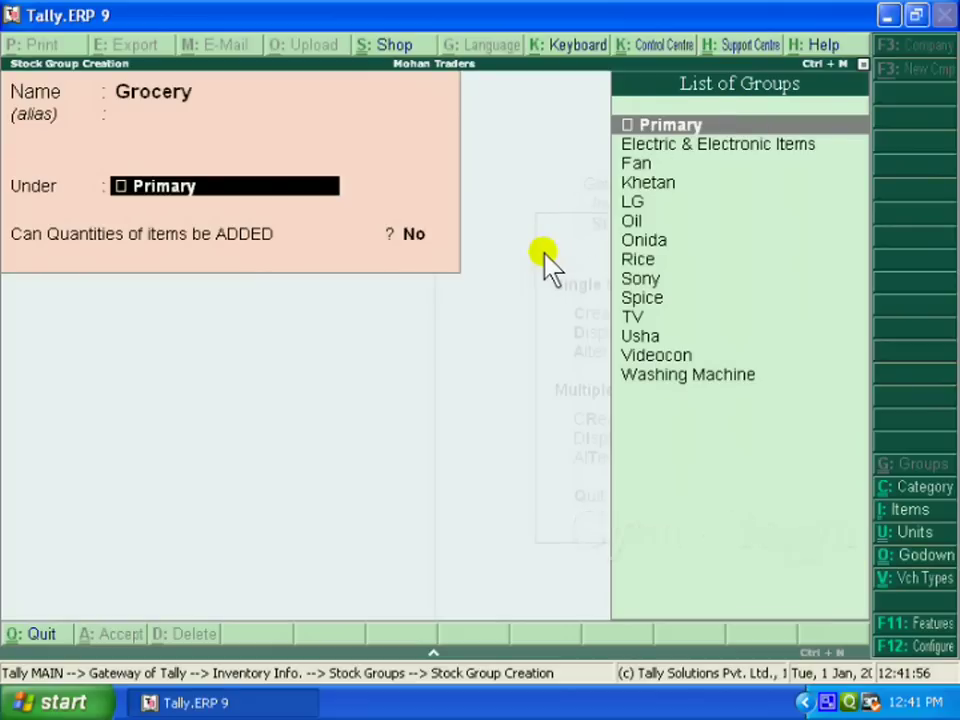
key("Return")
type("y")
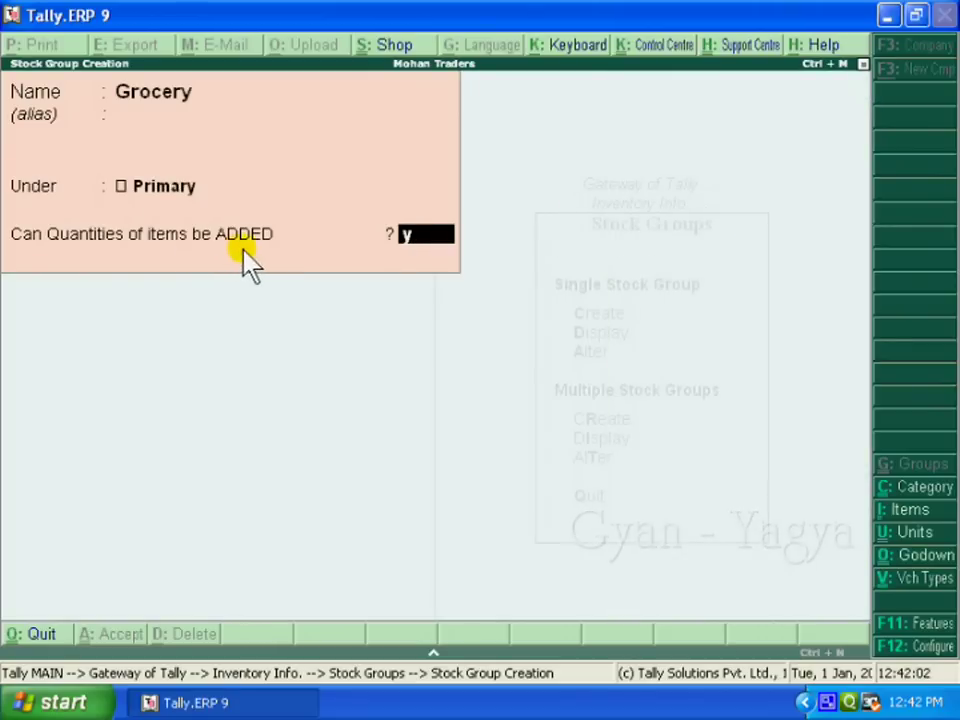
key("Return")
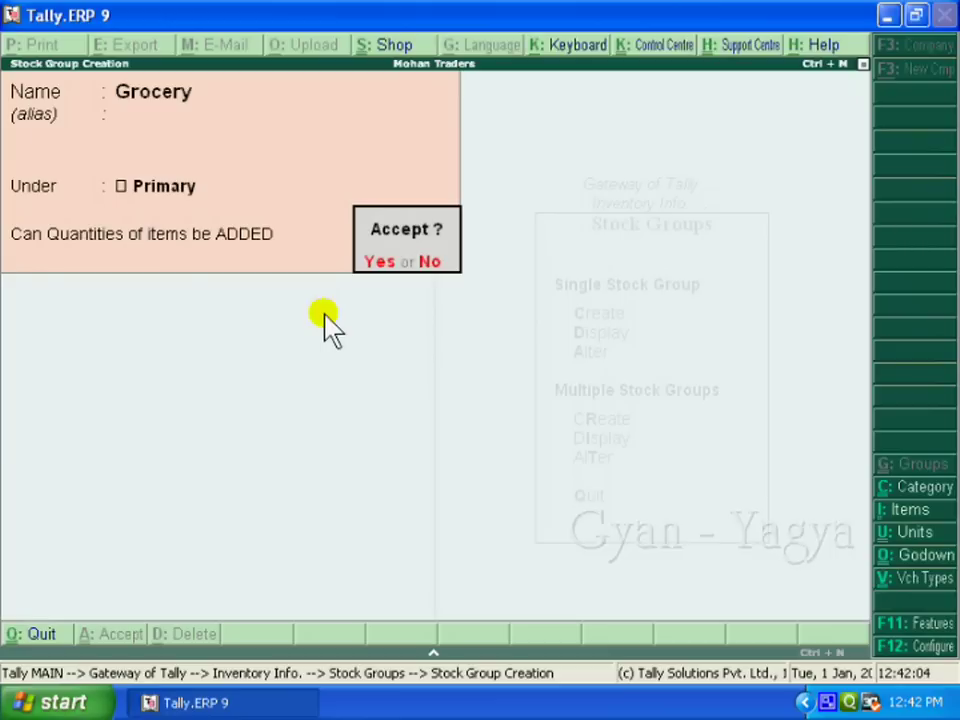
key("Return")
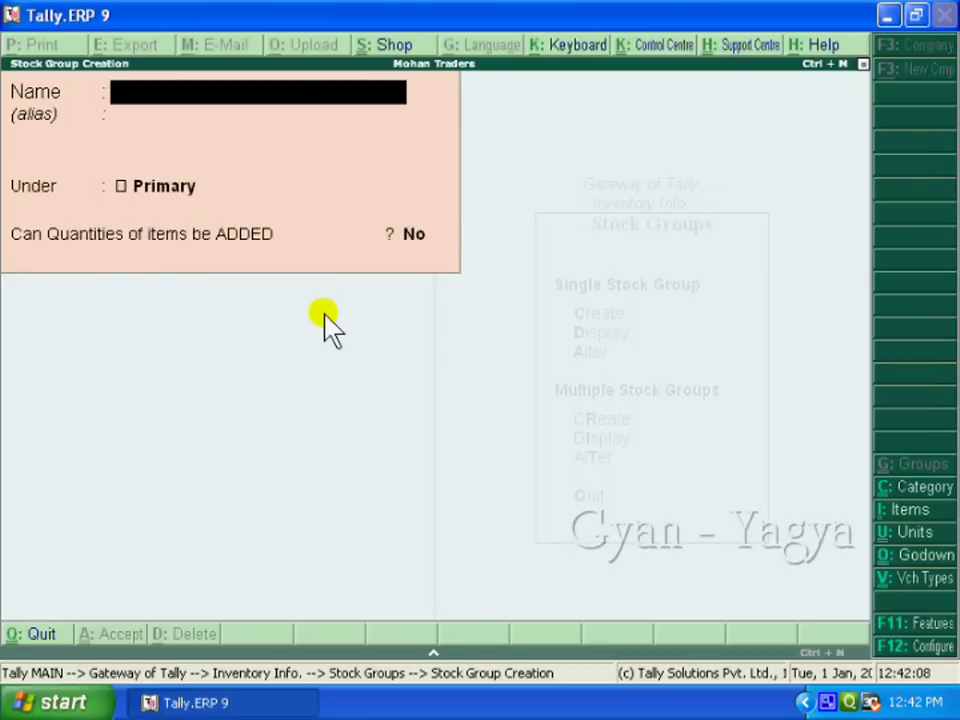
key("Escape")
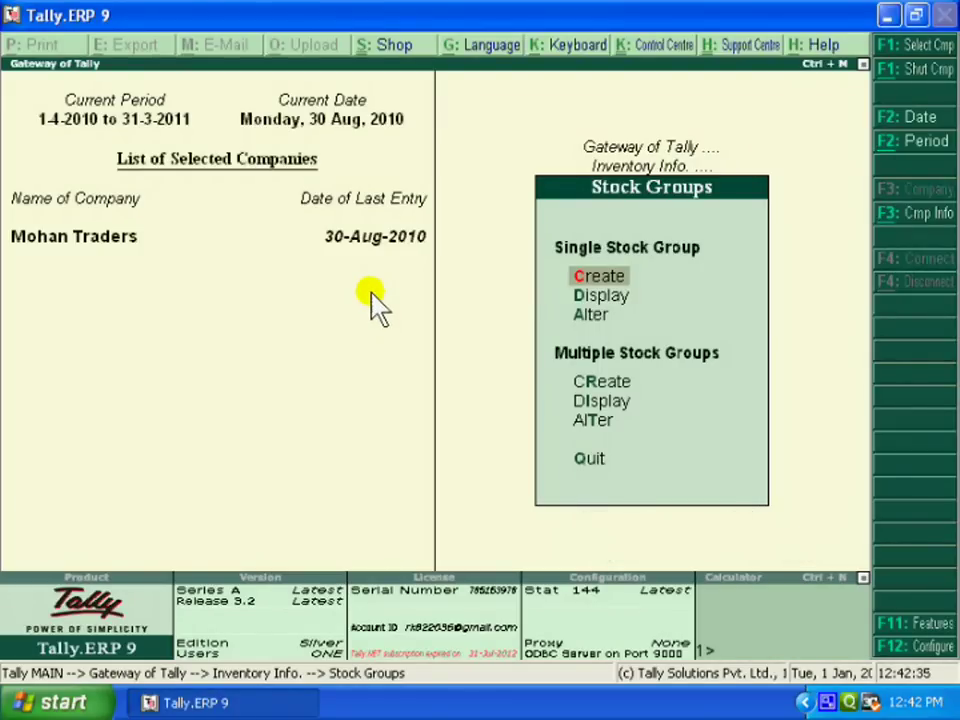
- Alter the Oil stock group so that it falls under Grocery, and save it
key("Down")
key("Down")
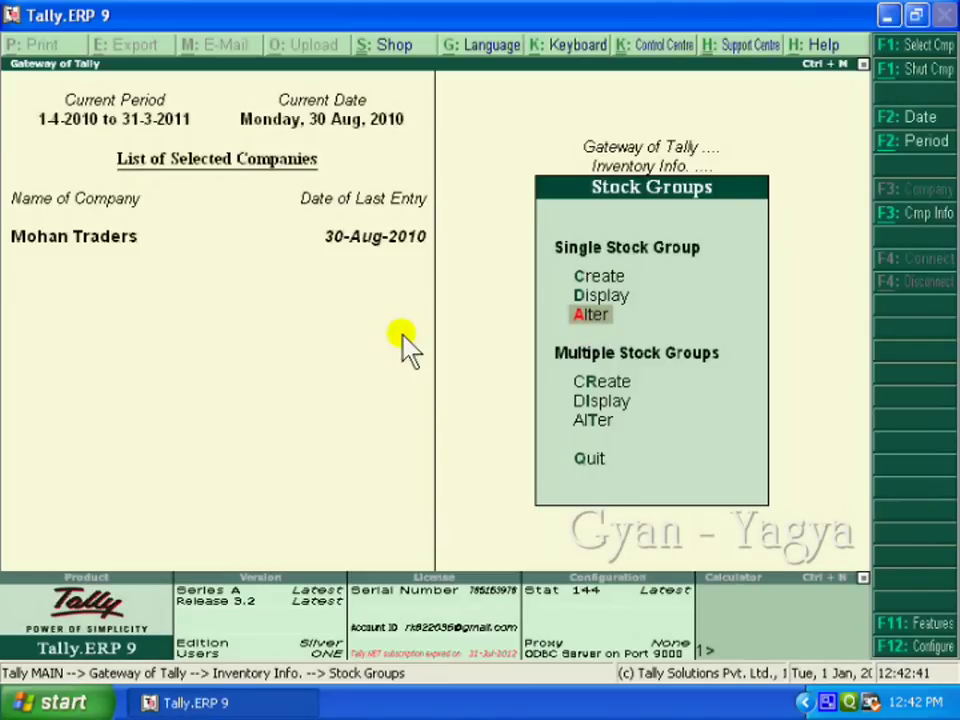
key("Return")
key("Down")
key("Down")
key("Down")
key("Down")
key("Down")
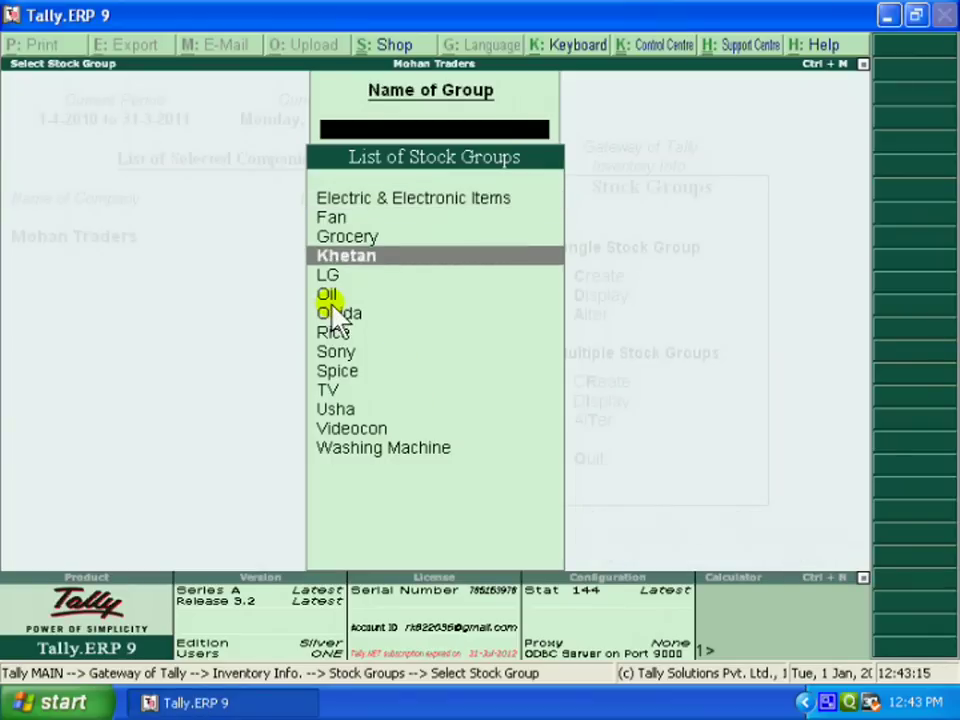
key("Return")
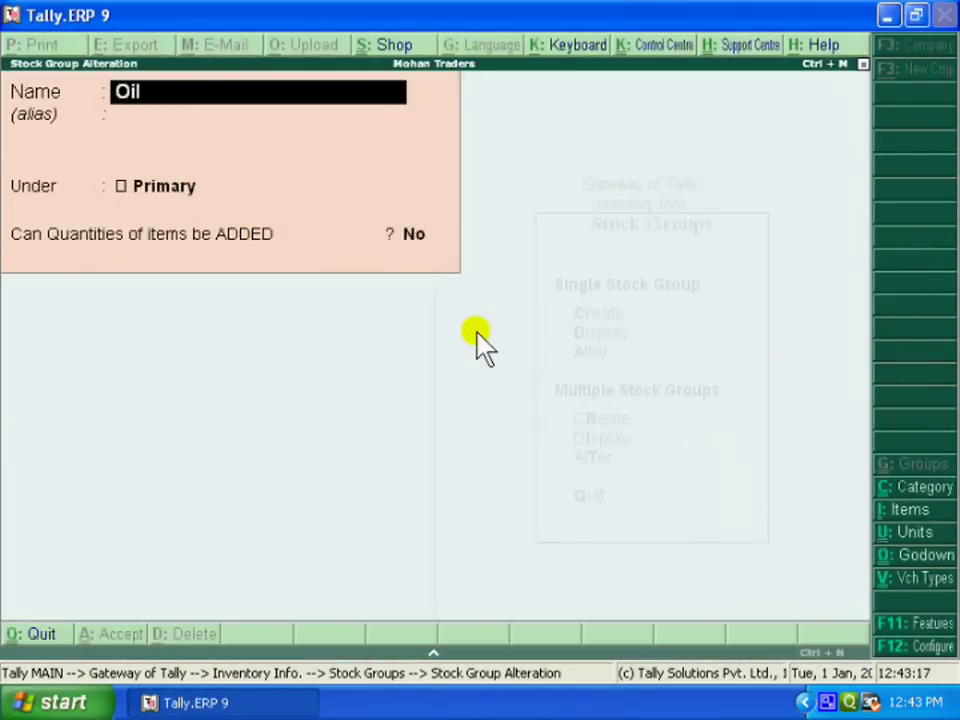
key("Return")
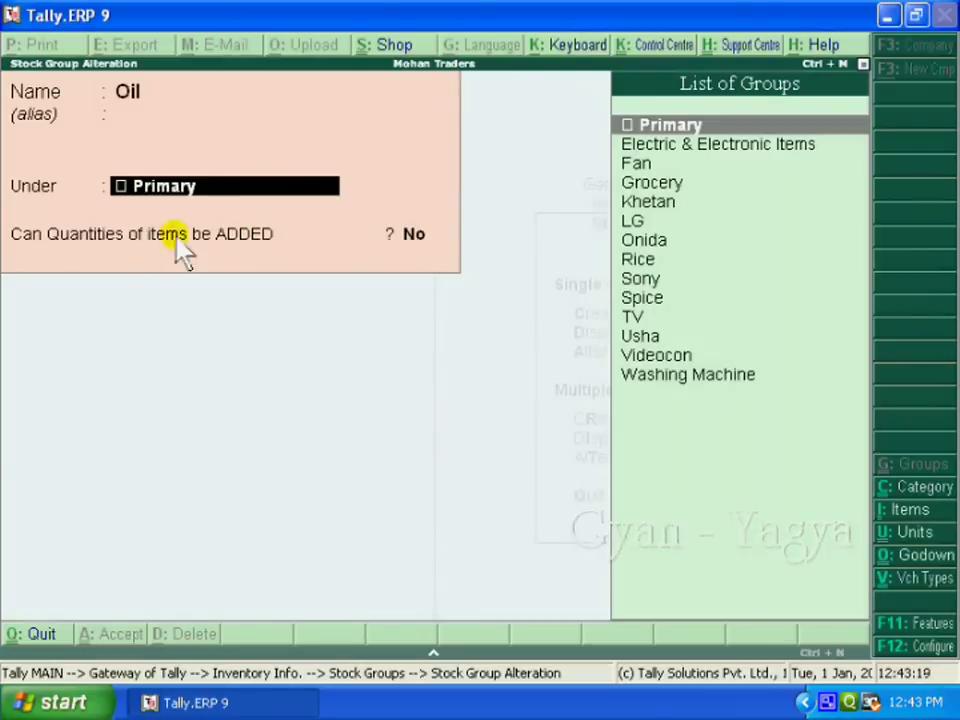
type("G")
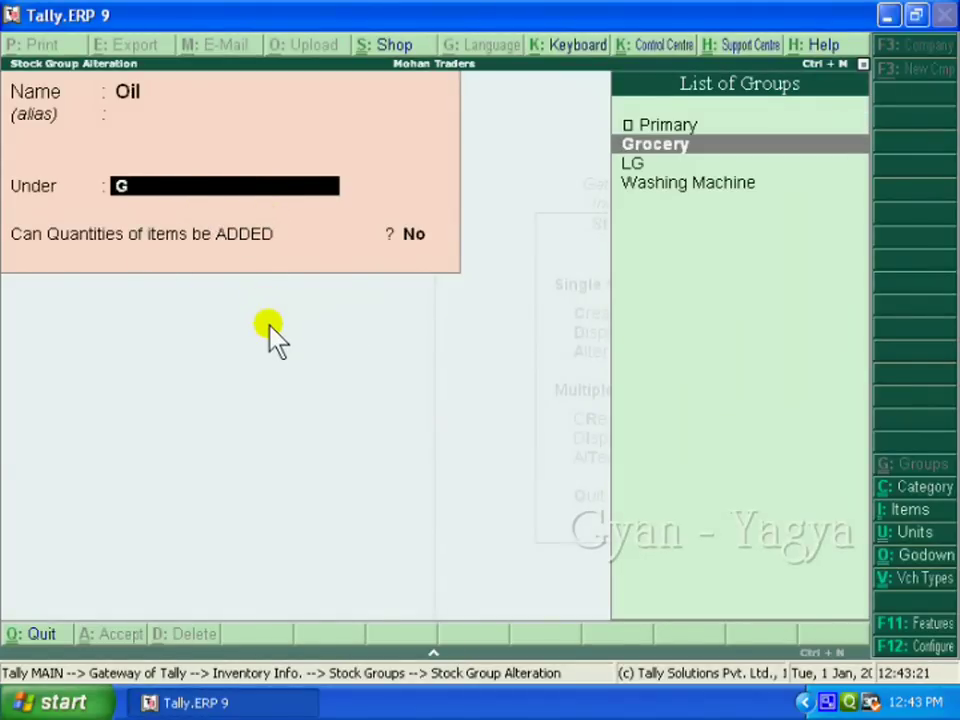
key("Return")
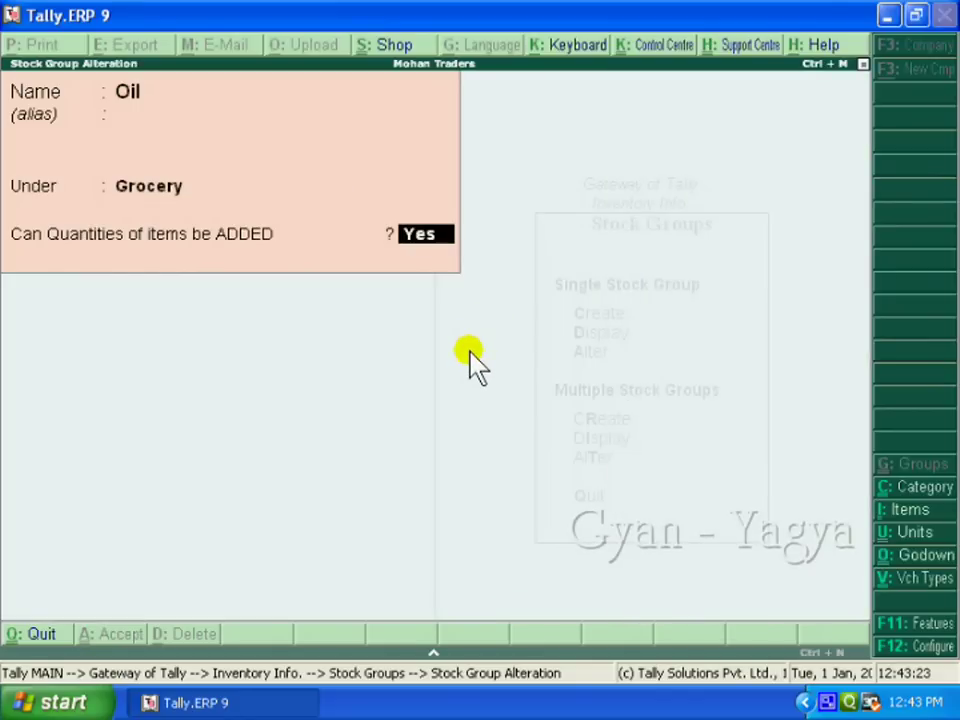
key("Return")
key("Return")
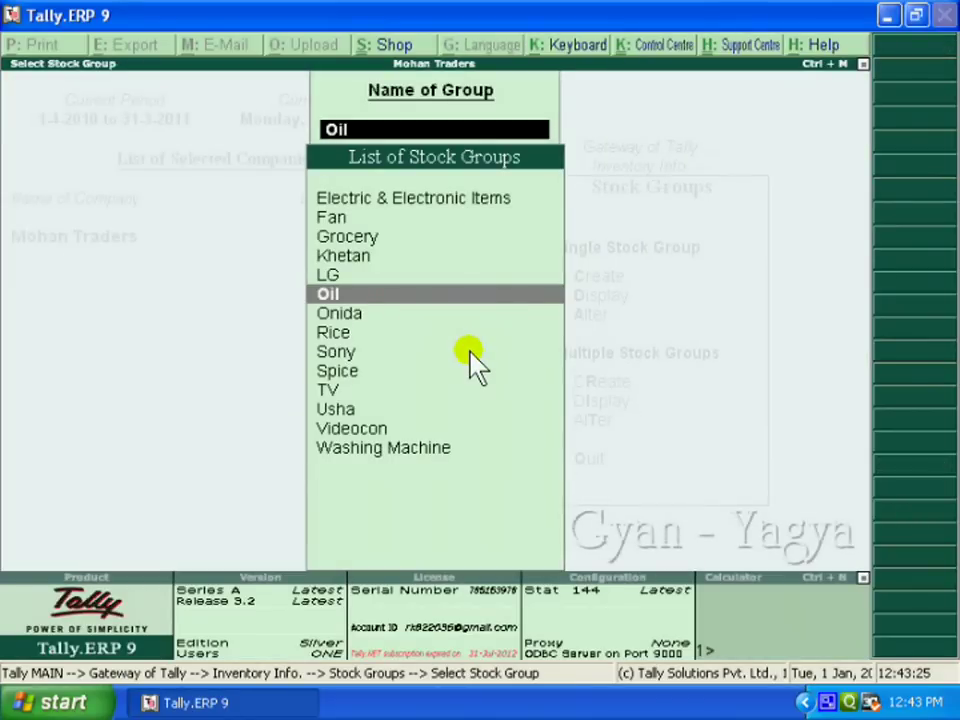
- Alter the Rice stock group so that it falls under Grocery, and save it
type("R")
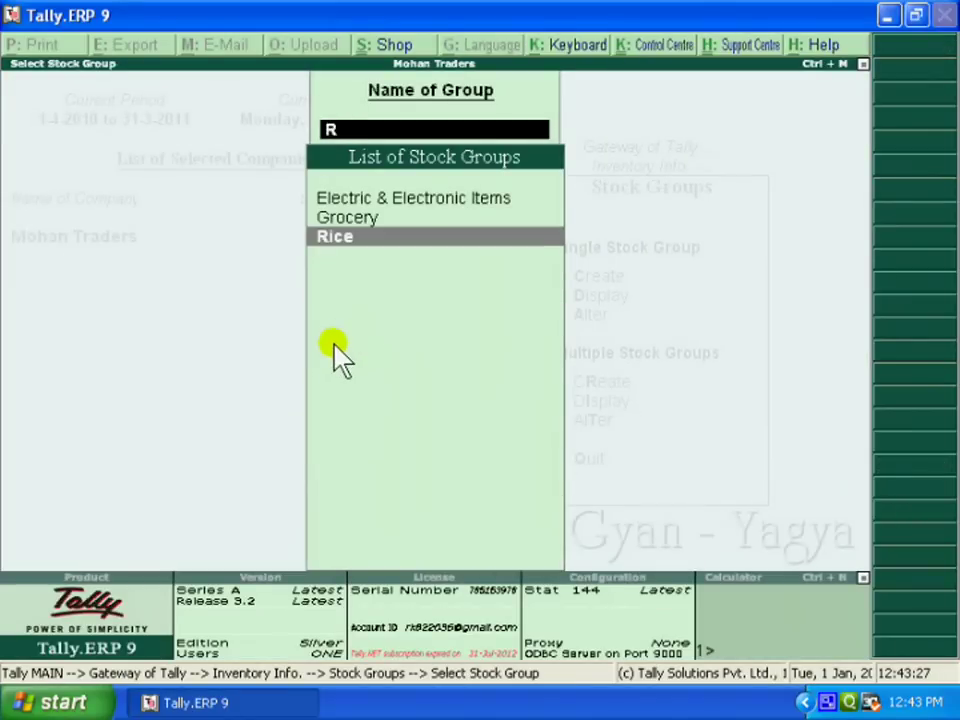
key("Return")
key("Return")
key("Return")
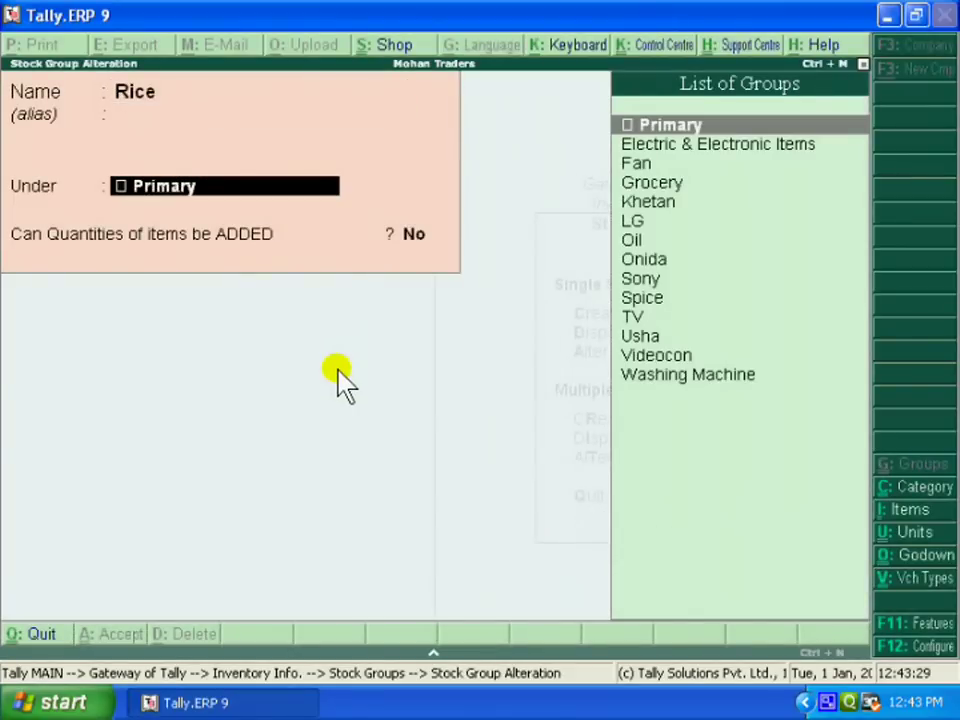
type("Gr")
key("Return")
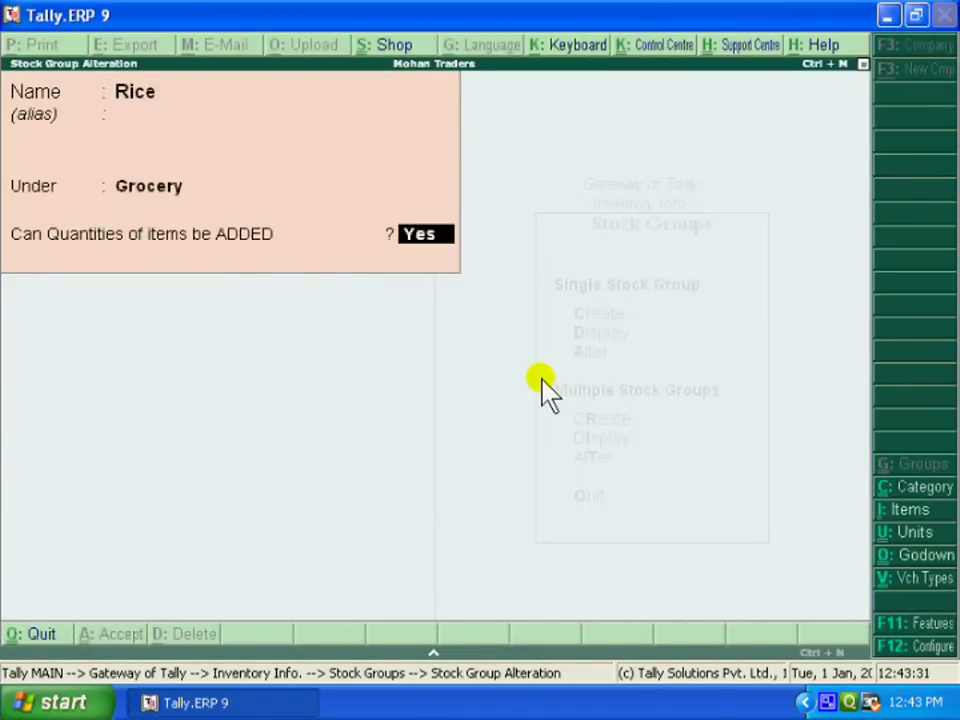
key("Return")
key("Return")
- Place the Spice stock group under Grocery, save it, and return to the Gateway of Tally
type("Sp")
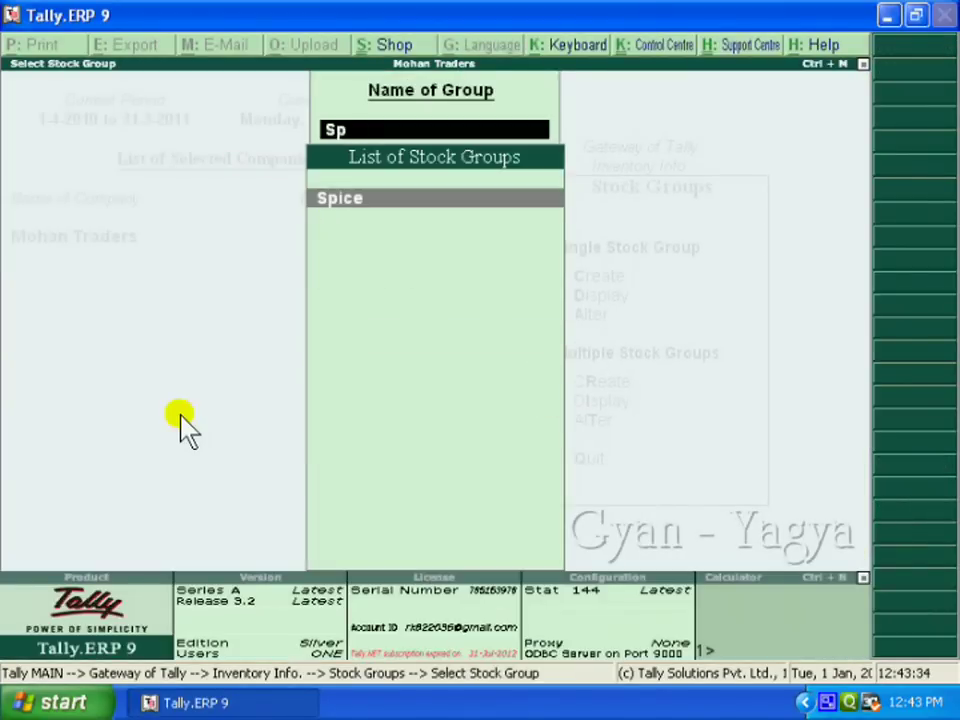
key("Return")
key("Return")
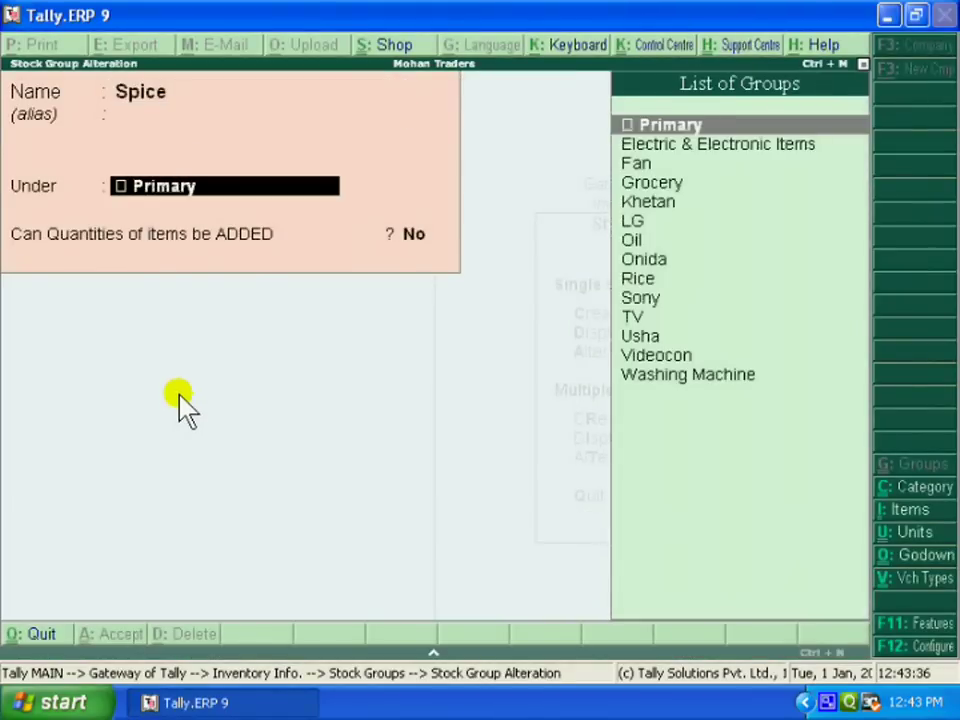
type("G")
key("Return")
key("Return")
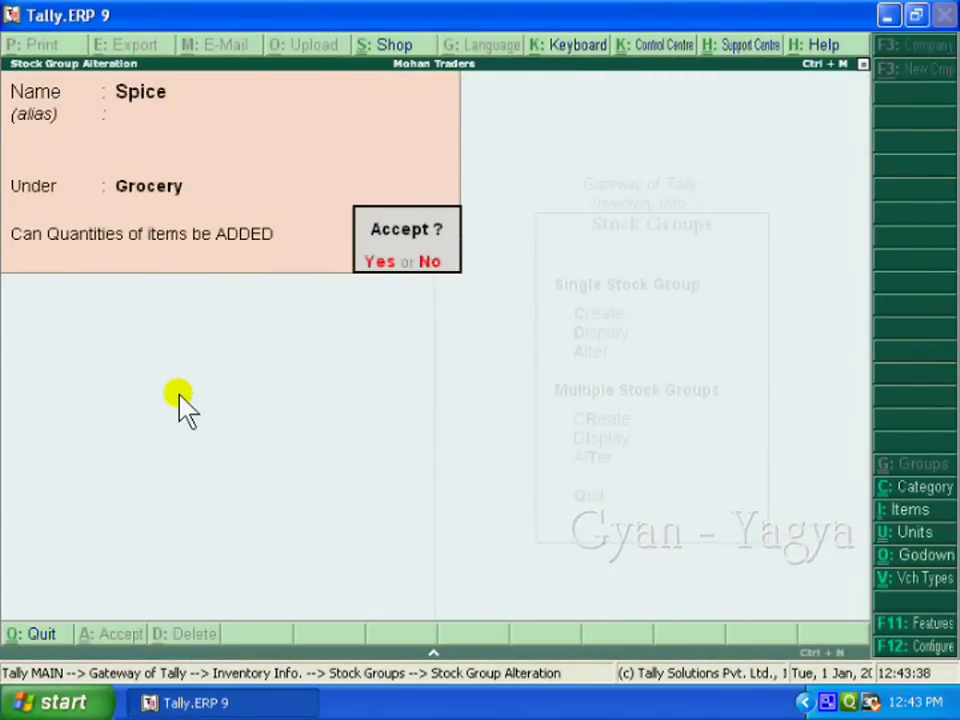
key("Return")
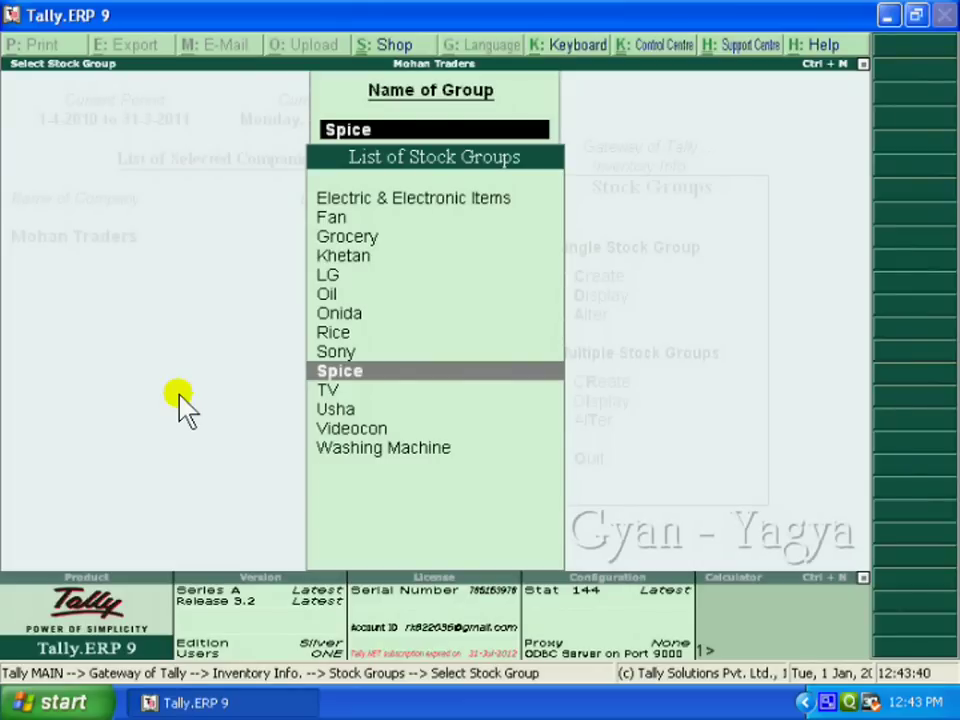
key("BackSpace")
key("Escape")
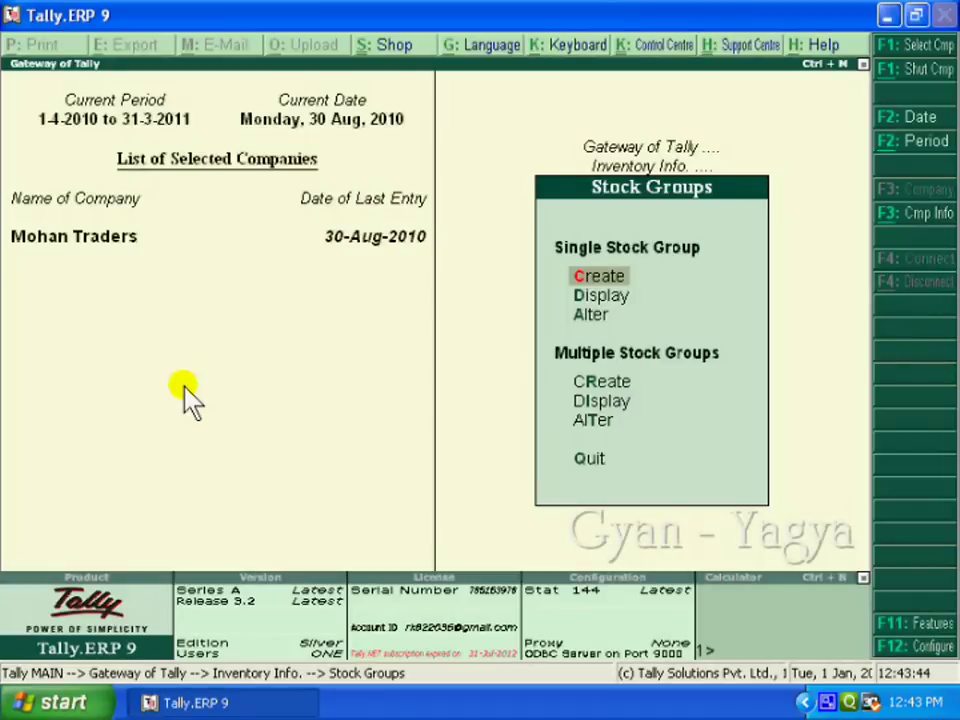
key("Escape")
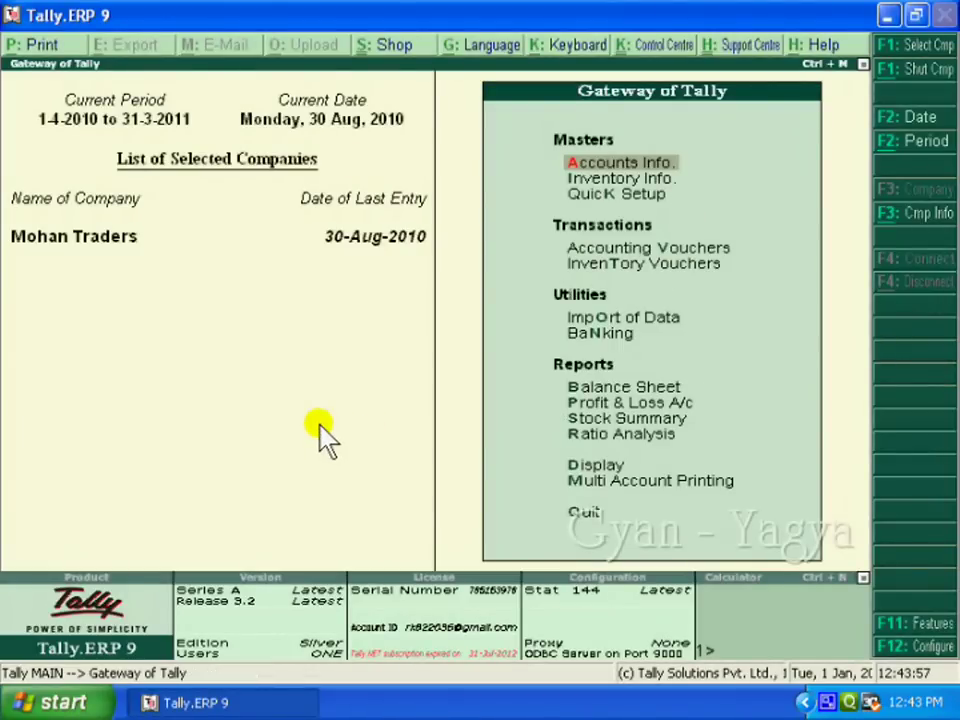
- Examine the Grocery group and its subgroups in the stock summary, and return to the Gateway of Tally
key("s")
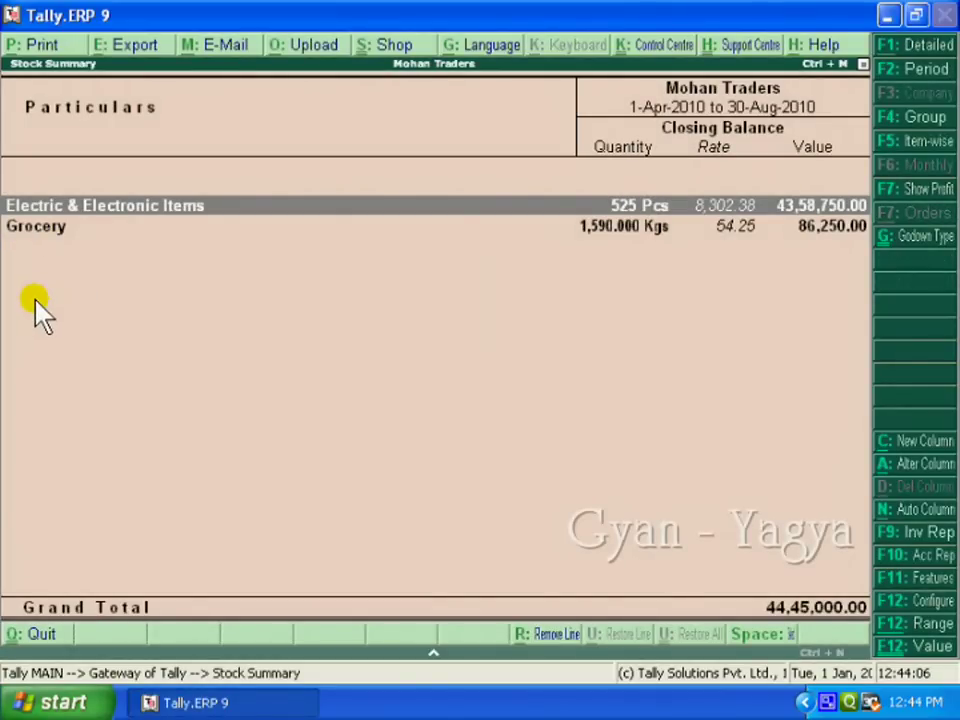
left_click(40, 229)
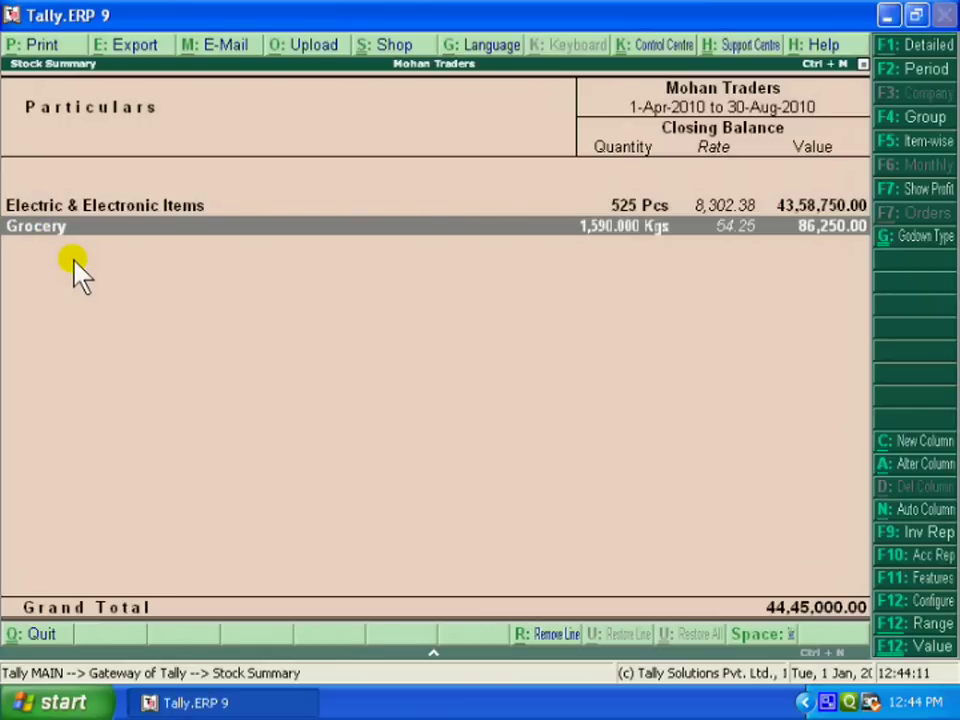
key("Return")
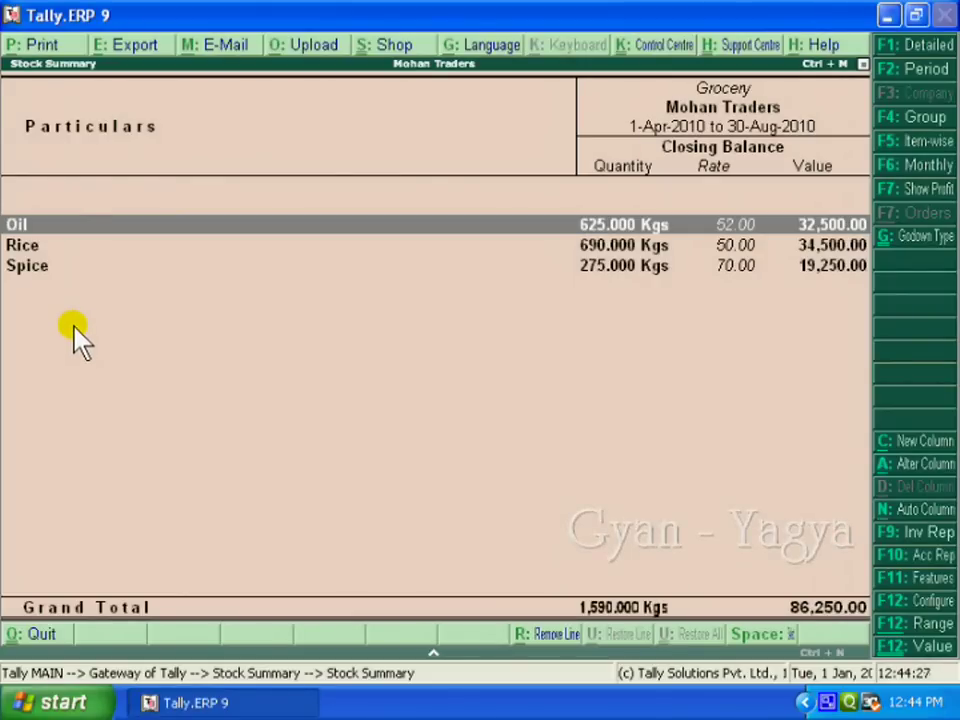
key("Escape")
key("Escape")
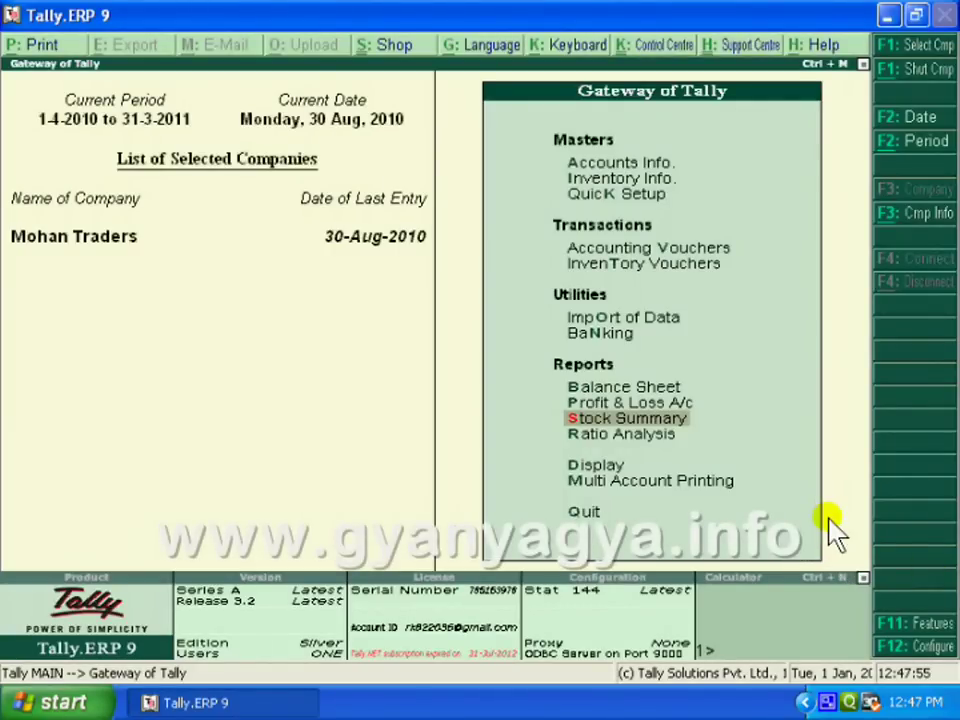
- Examine the stock category summary for 40" TV in the statements of inventory, and return to the Gateway of Tally
left_click(596, 466)
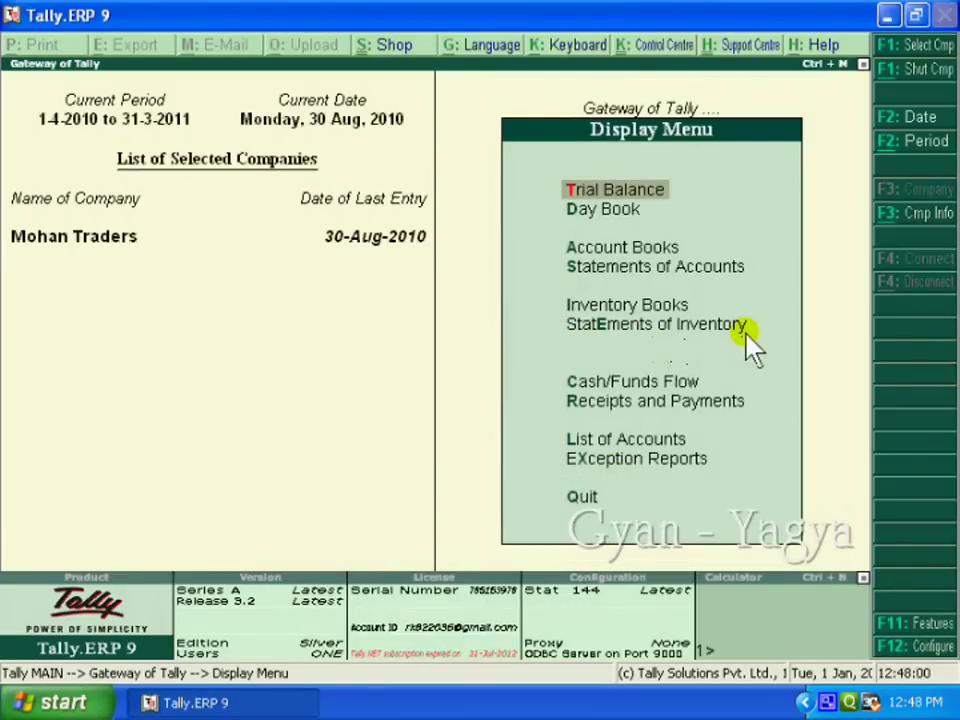
left_click(601, 329)
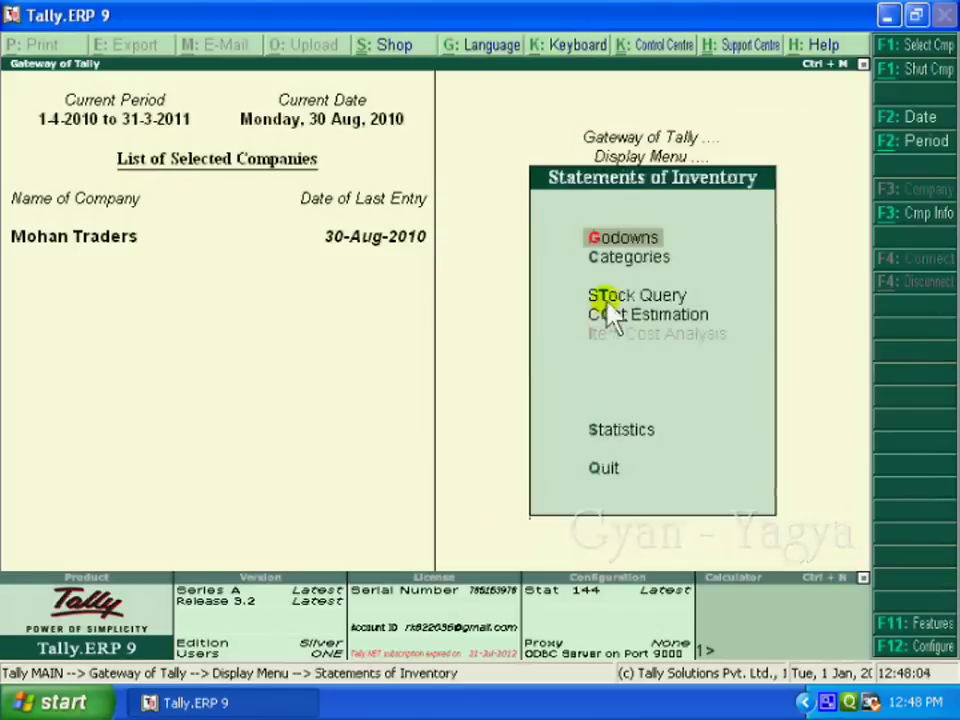
left_click(664, 259)
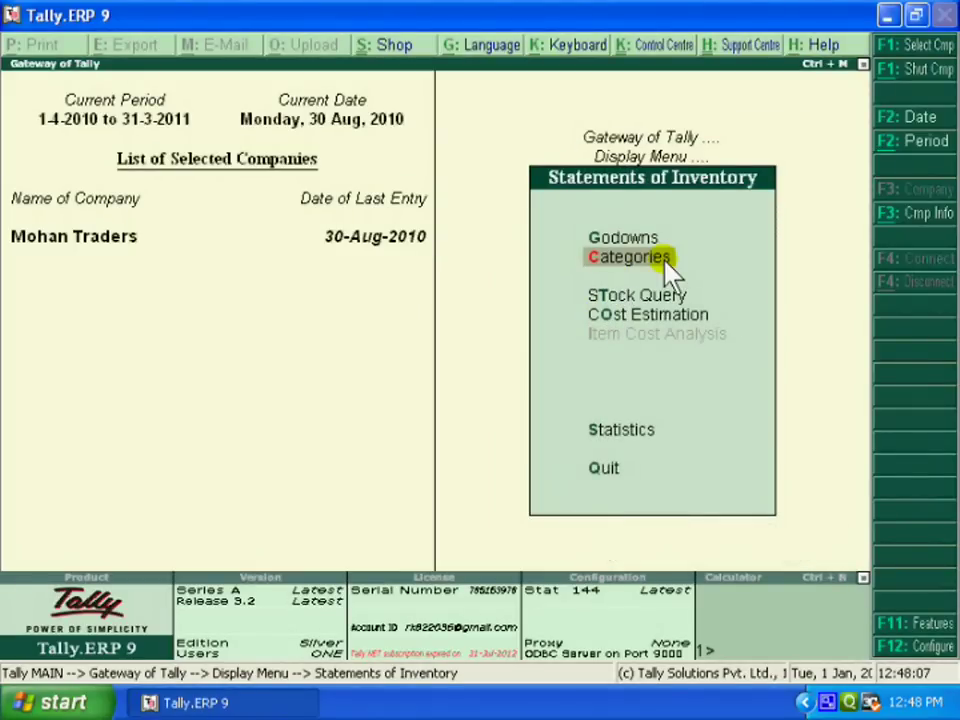
left_click(665, 262)
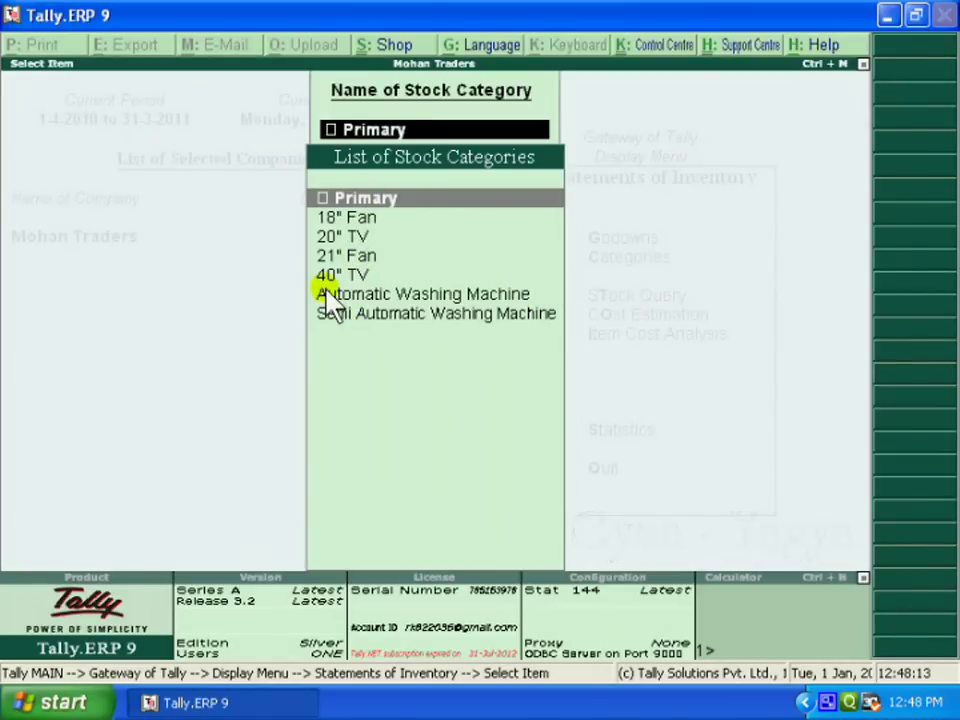
key("Down")
key("Down")
key("Down")
key("Down")
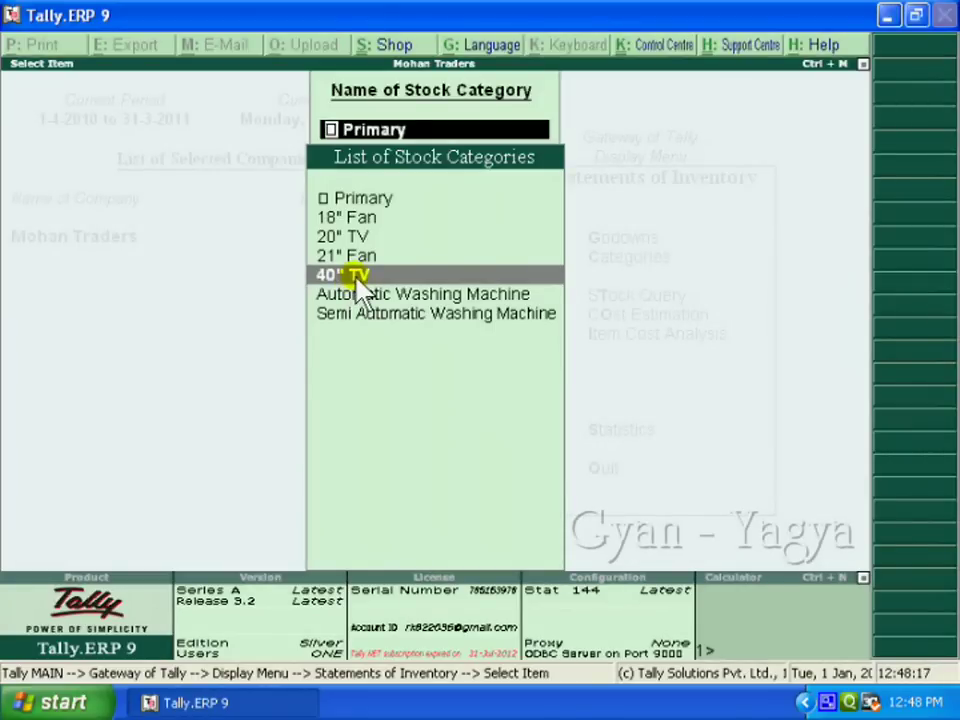
key("Return")
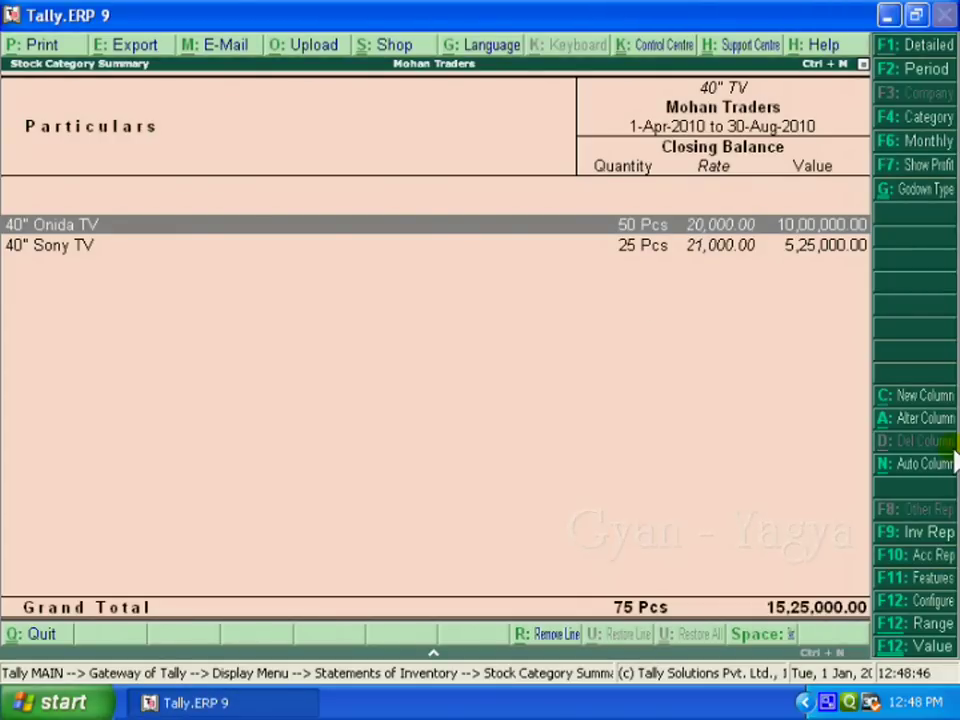
key("Escape")
key("Escape")
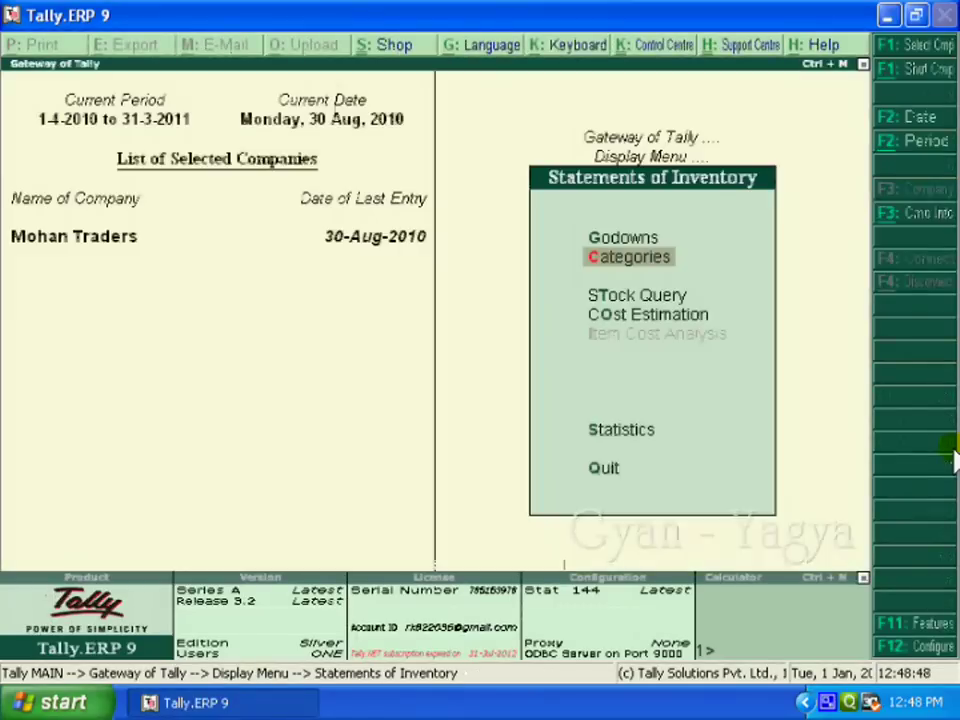
key("Escape")
key("Escape")
key("Escape")
key("n")
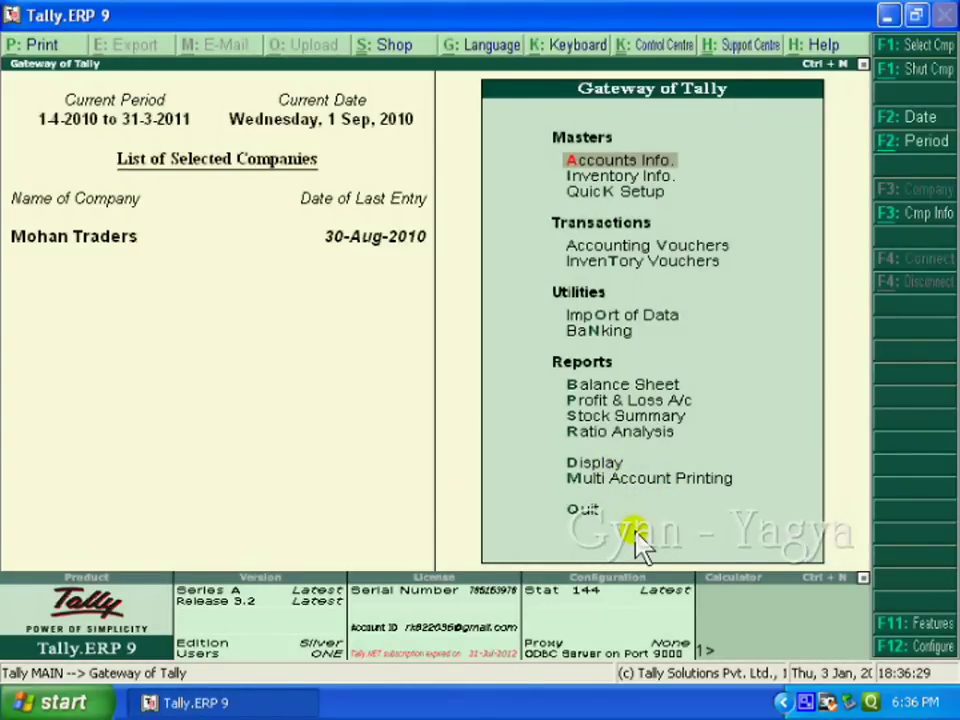
- Examine the group summary for the Onida stock group in the inventory books, and leave the report and its menus
key("d")
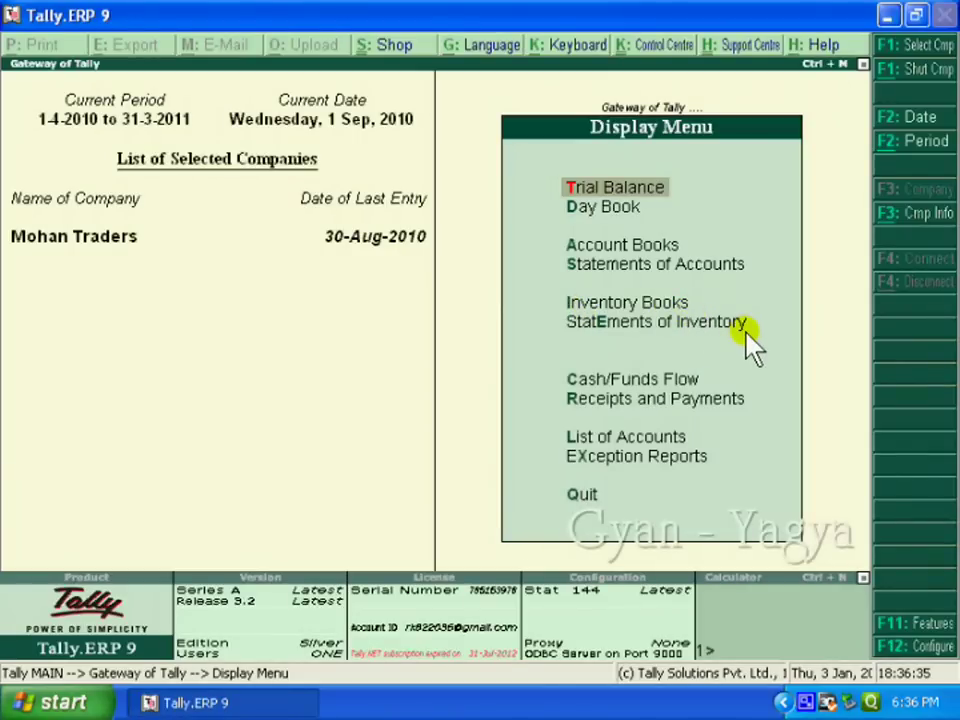
key("i")
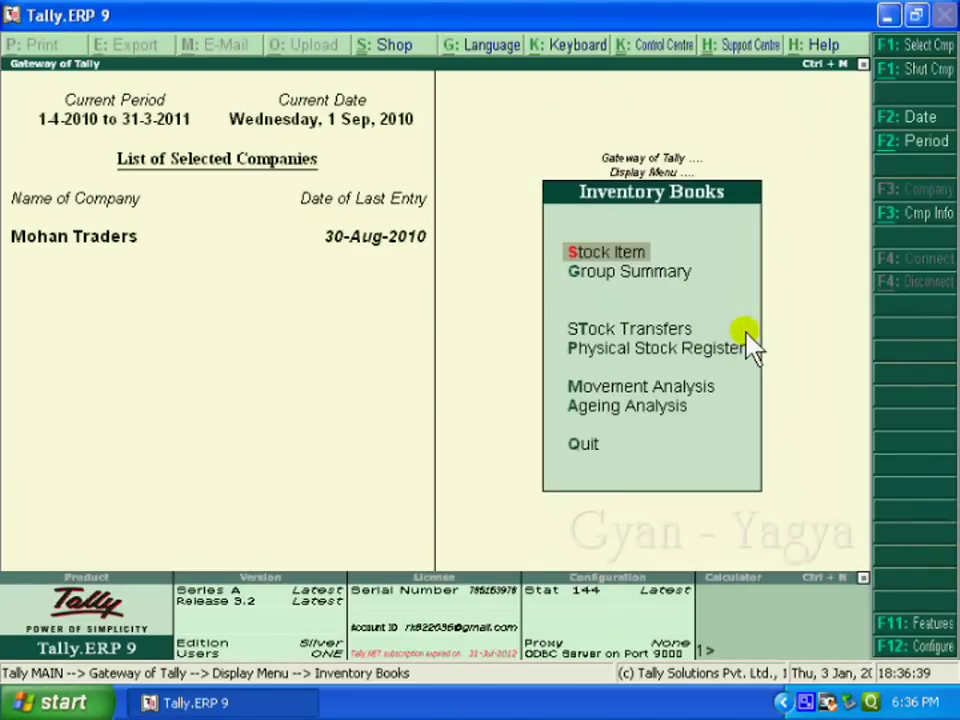
left_click(657, 285)
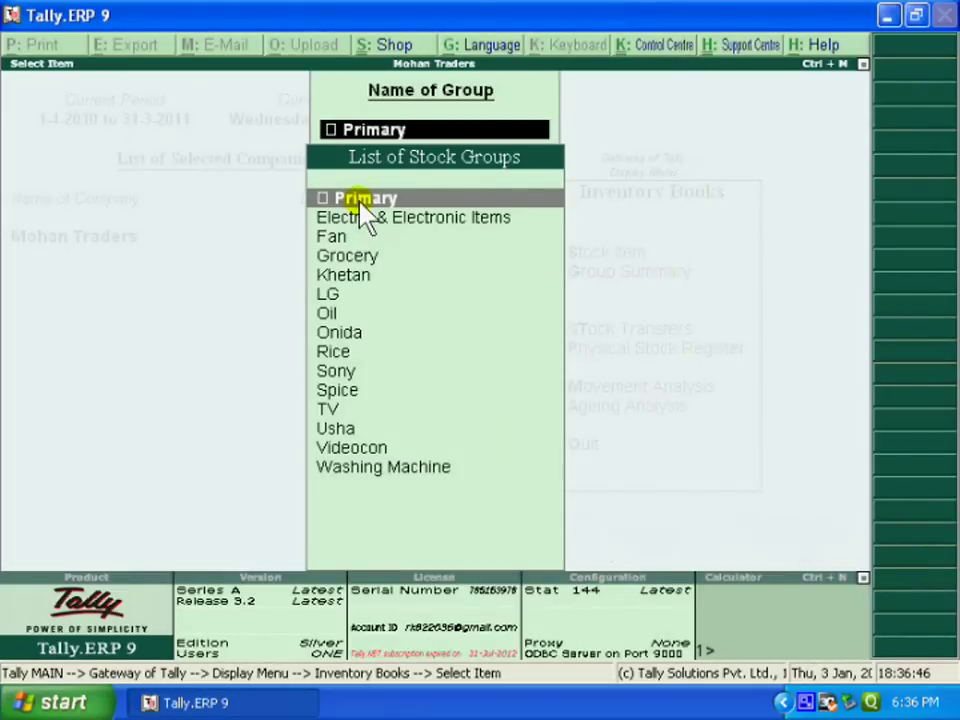
left_click(340, 237)
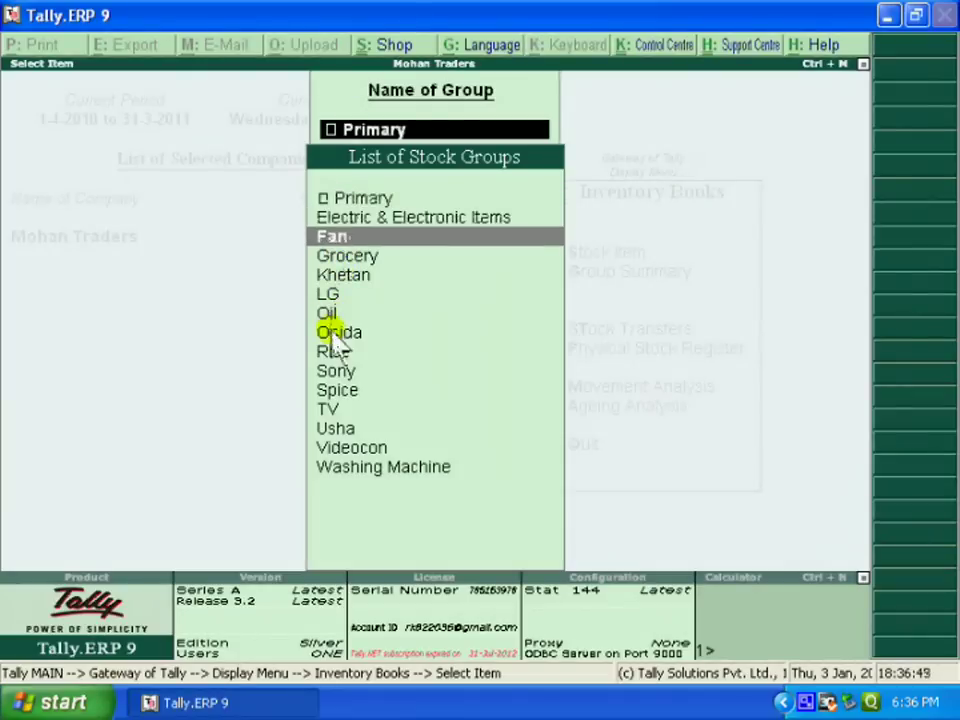
left_click(340, 333)
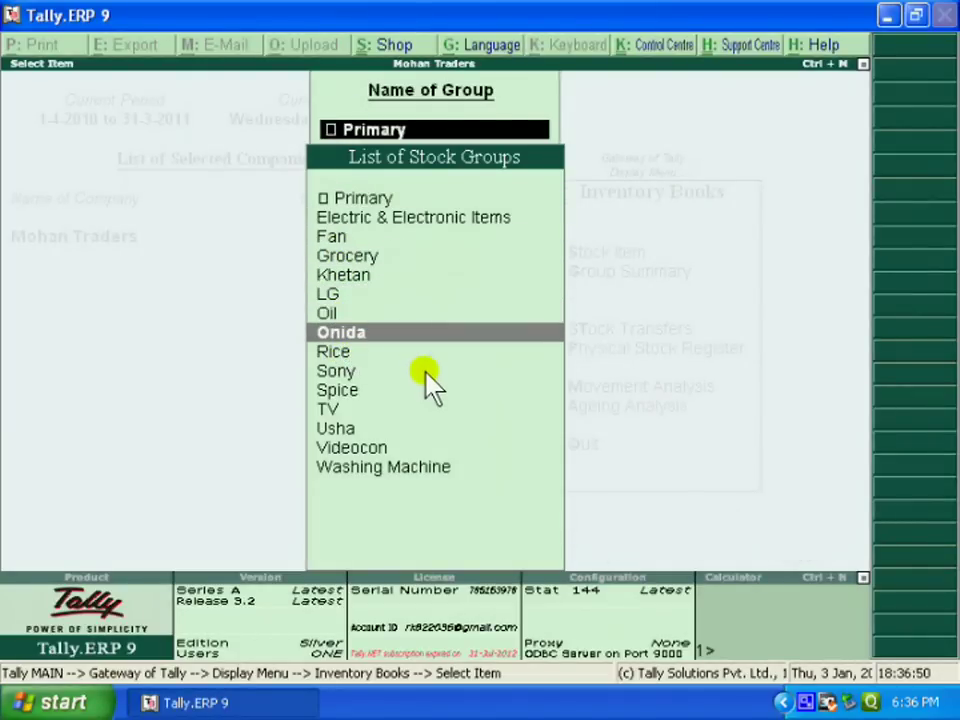
key("Return")
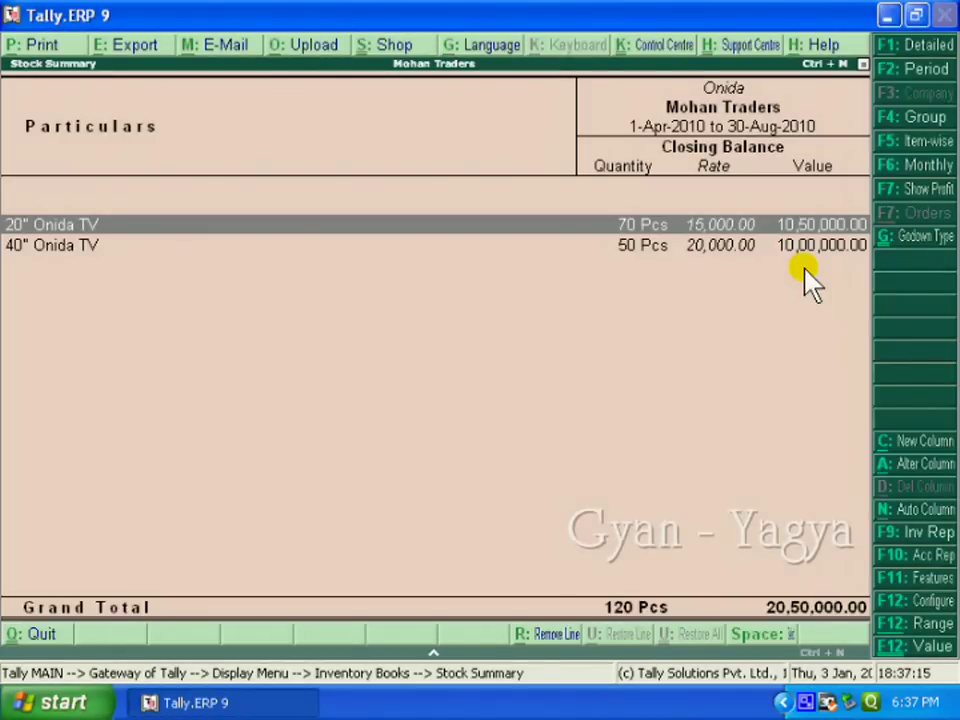
key("Escape")
key("Escape")
key("Escape")
key("Escape")
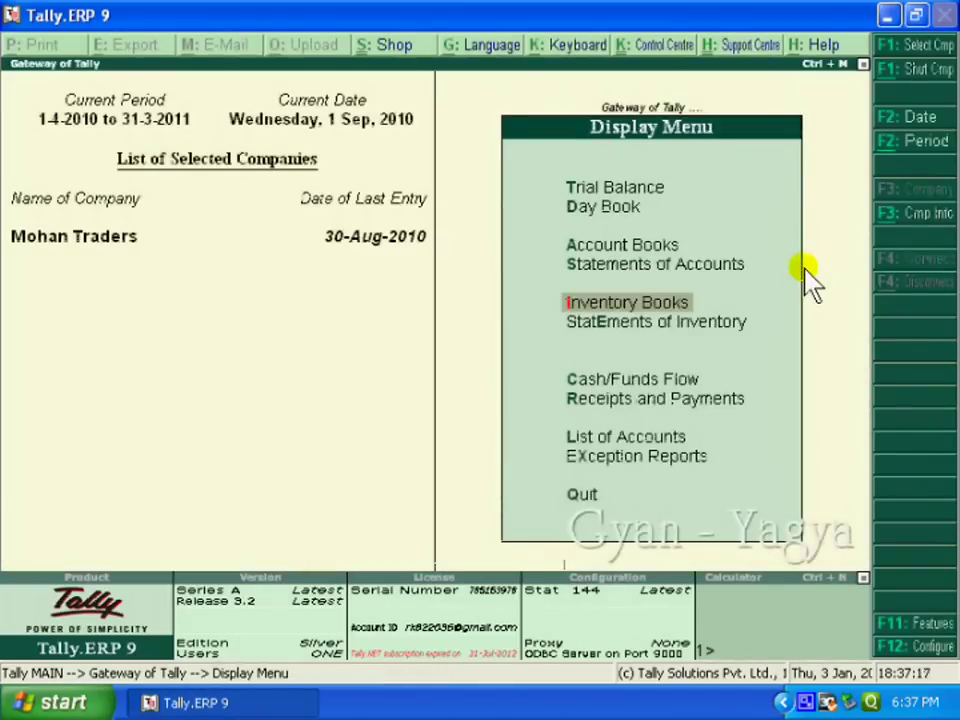
key("Escape")
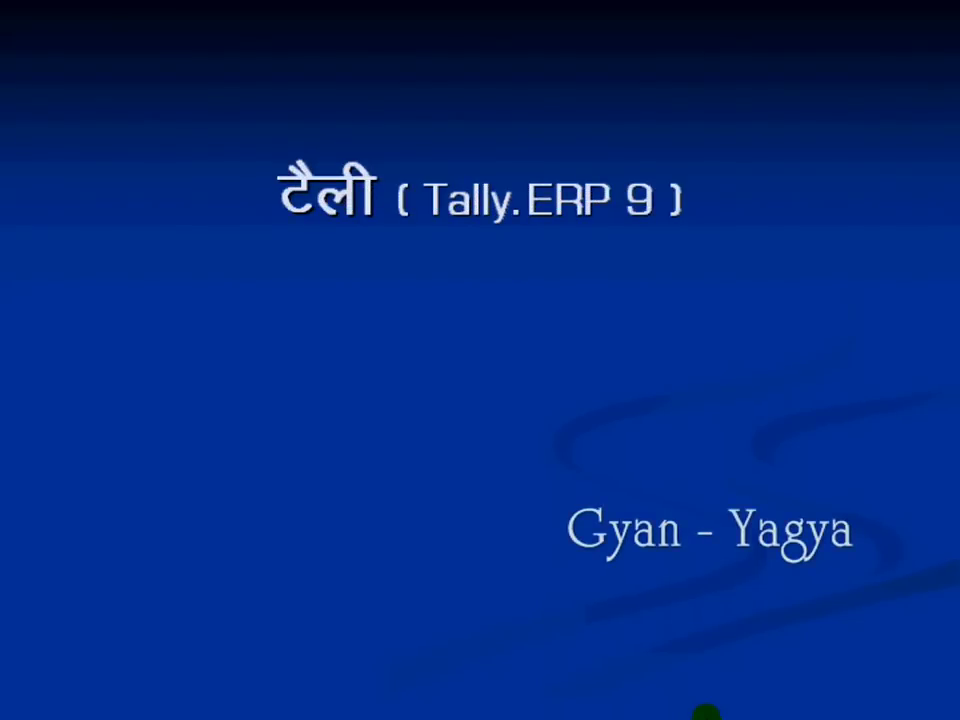